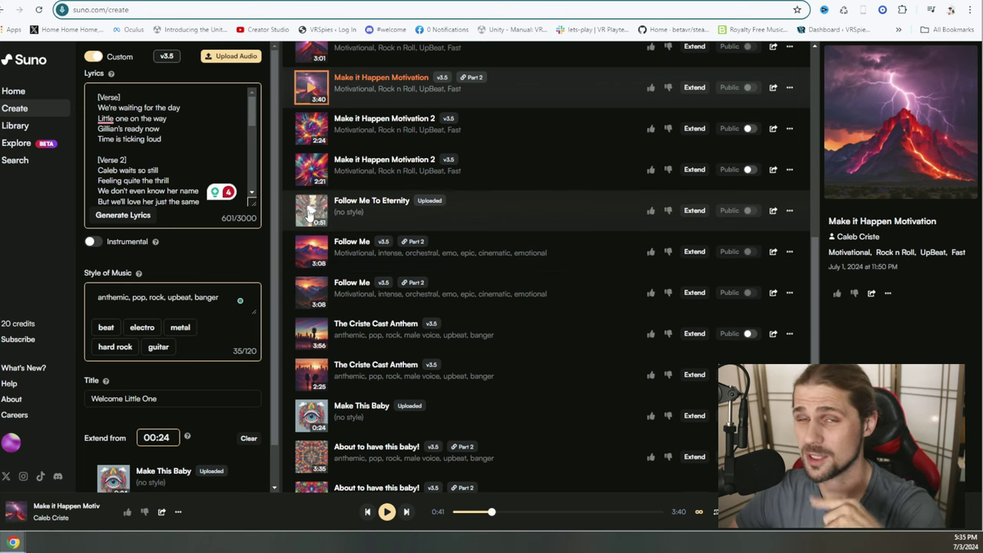
- Play Follow Me To Eternity, pause it, then play the second Follow Me song
{"action": "left_click", "coordinate": [311, 212]}
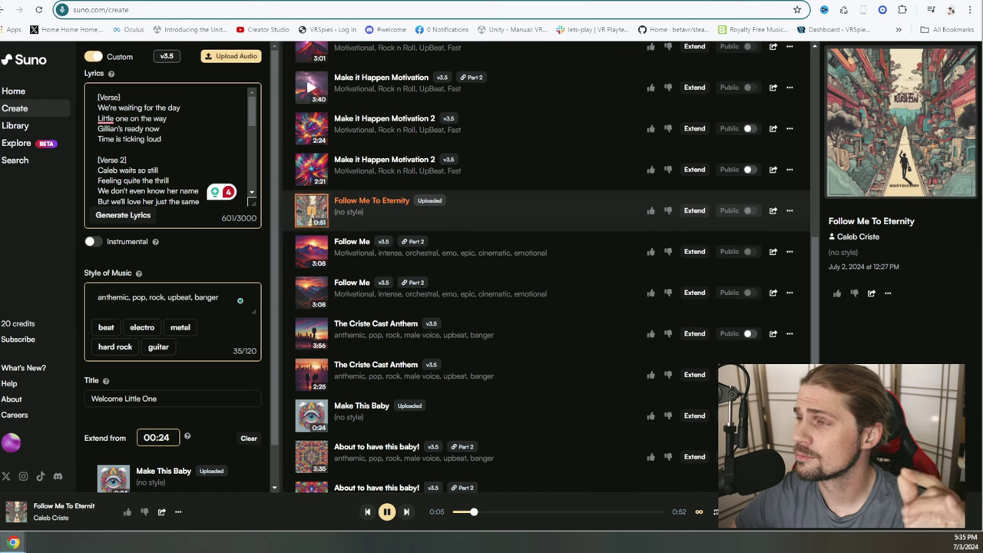
{"action": "key", "text": "space"}
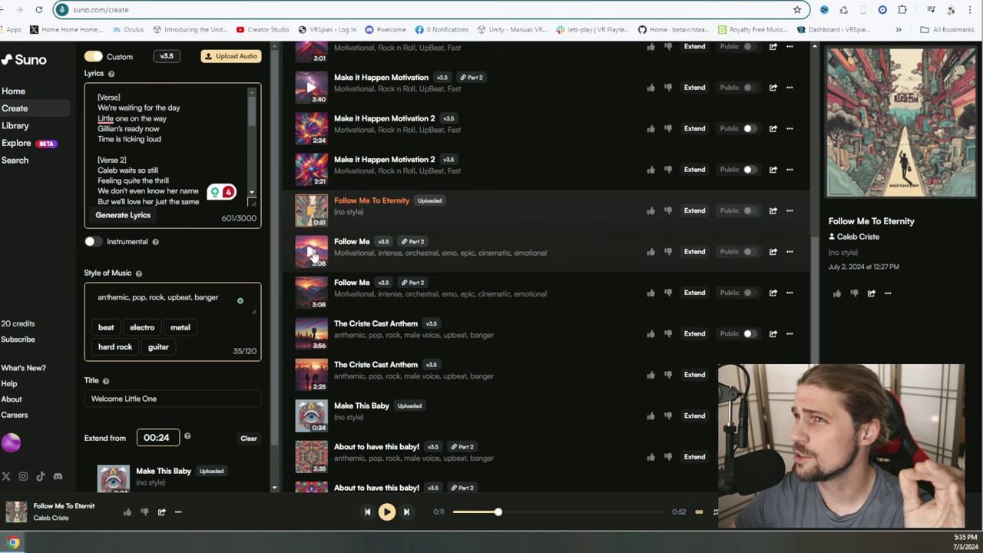
{"action": "left_click", "coordinate": [311, 293]}
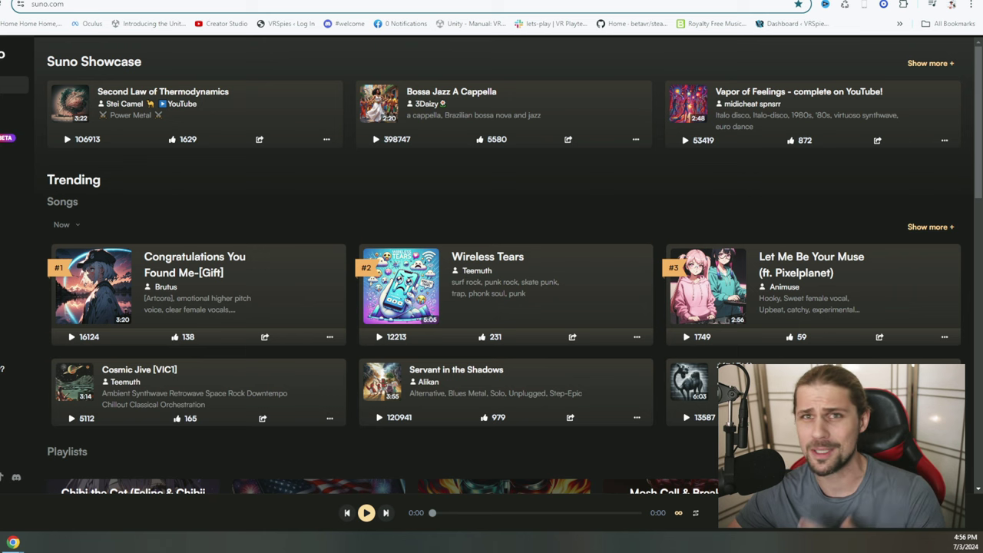
- Play the Second Law of Thermodynamics card in Suno Showcase
{"action": "left_click", "coordinate": [70, 103]}
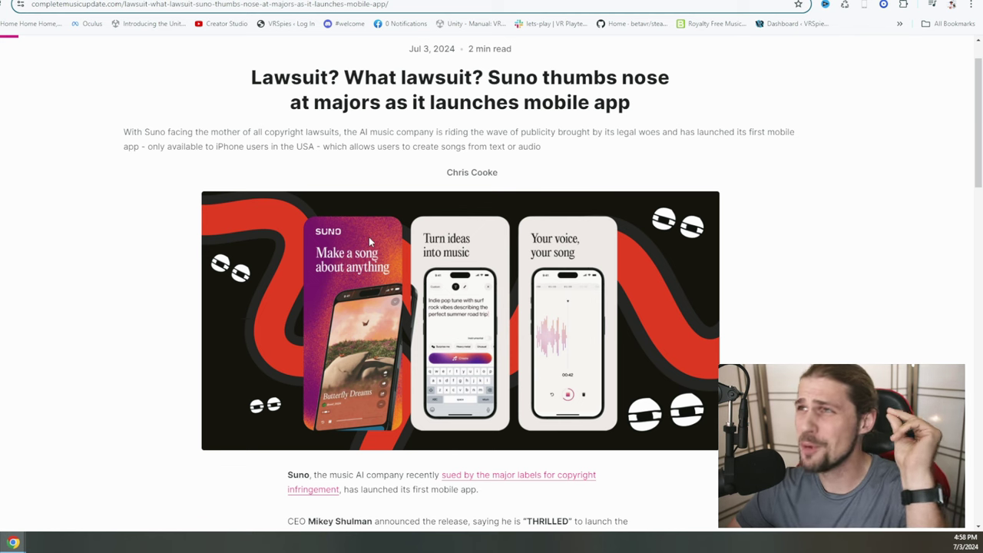
- Scroll the Complete Music Update article past the header image into the mobile launch story
{"action": "scroll", "coordinate": [378, 234], "scroll_direction": "down", "scroll_amount": 2}
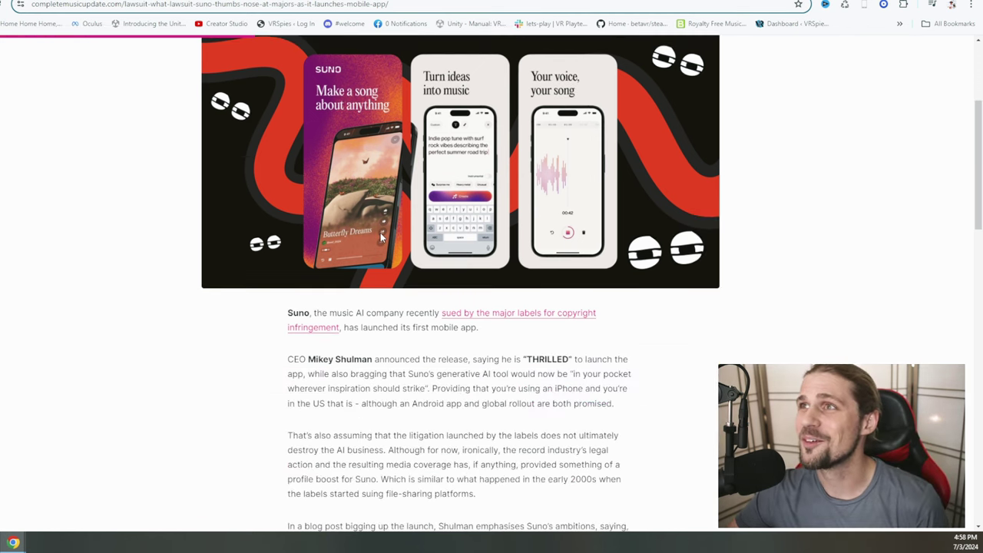
{"action": "scroll", "coordinate": [384, 228], "scroll_direction": "down", "scroll_amount": 3}
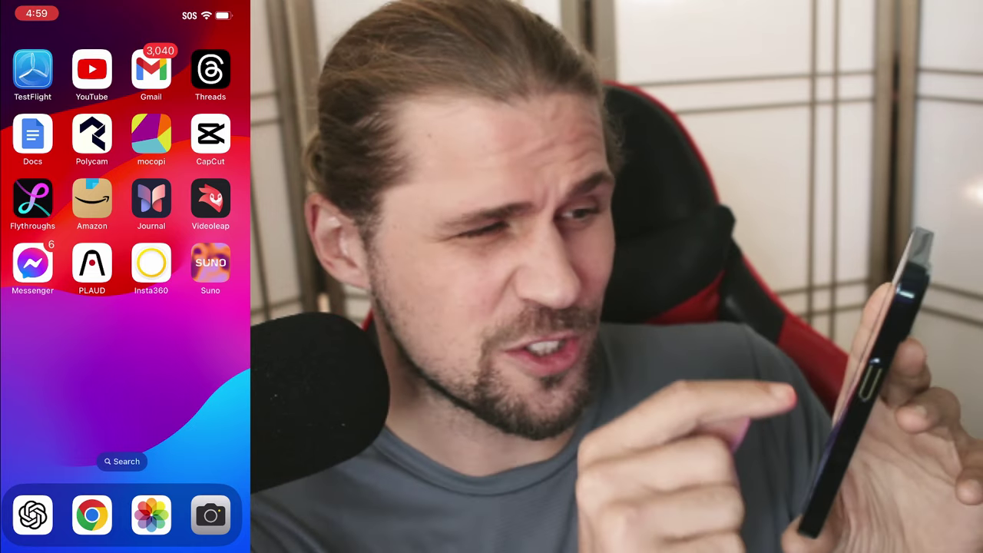
- In the Suno iPhone app, start a new song and switch to recording your own voice
{"action": "left_click", "coordinate": [210, 262]}
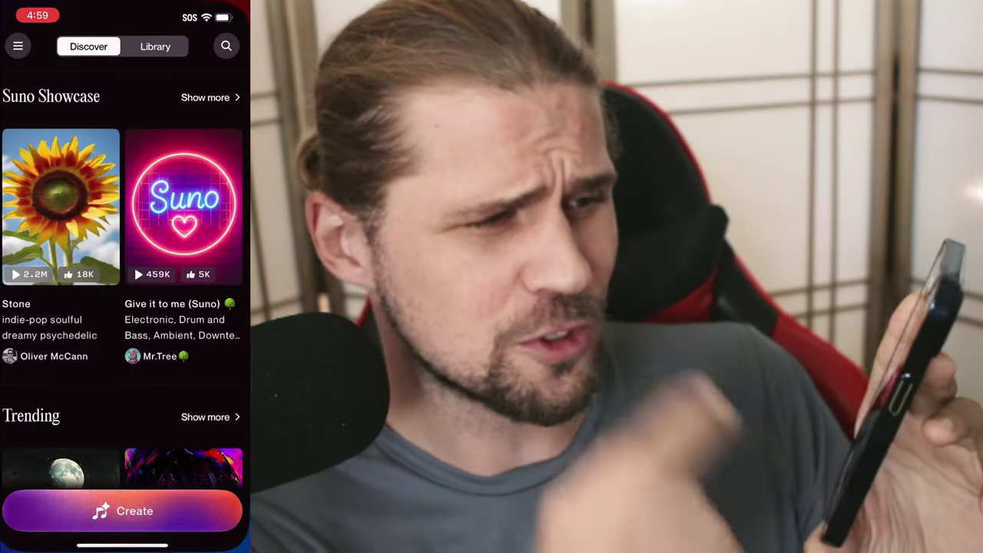
{"action": "left_click", "coordinate": [123, 510]}
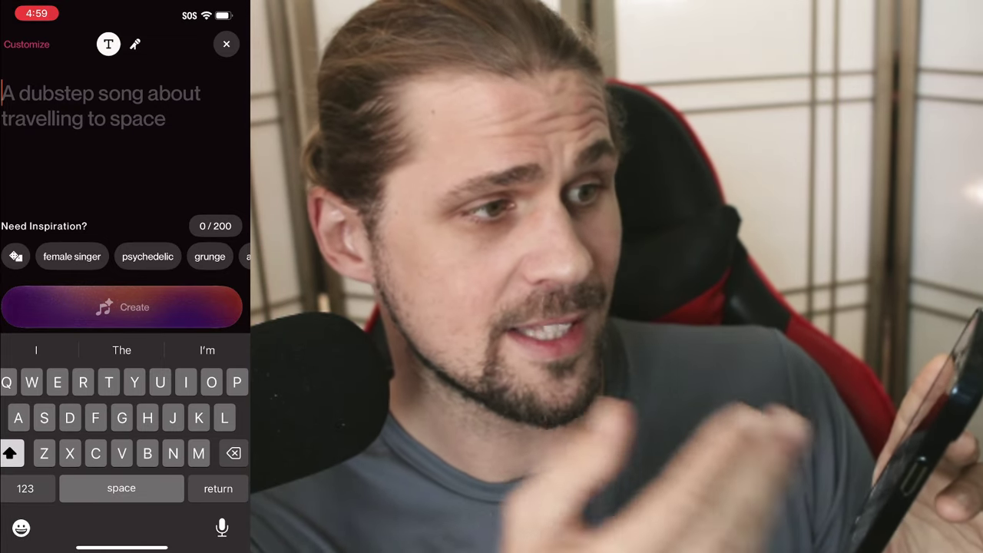
{"action": "left_click", "coordinate": [135, 44]}
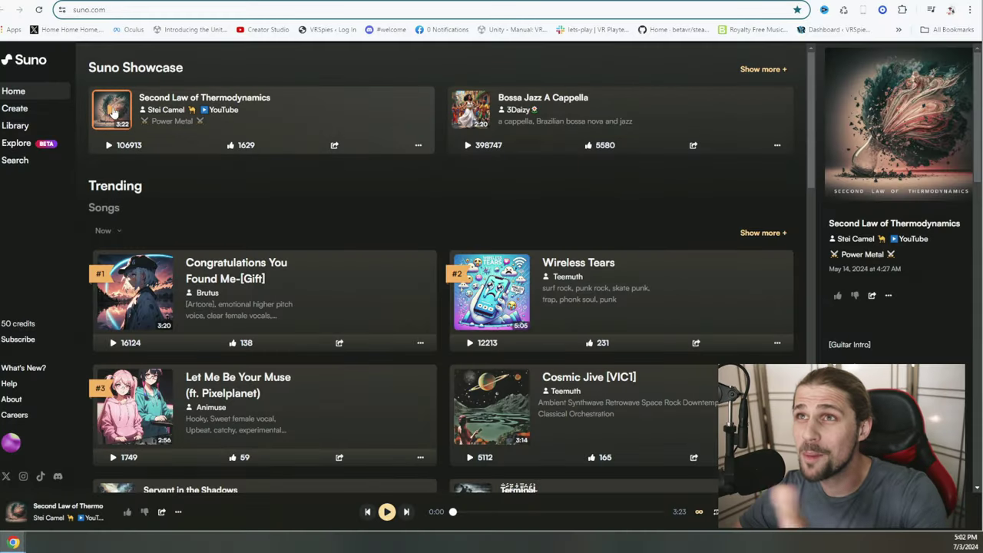
{"action": "left_click", "coordinate": [107, 146]}
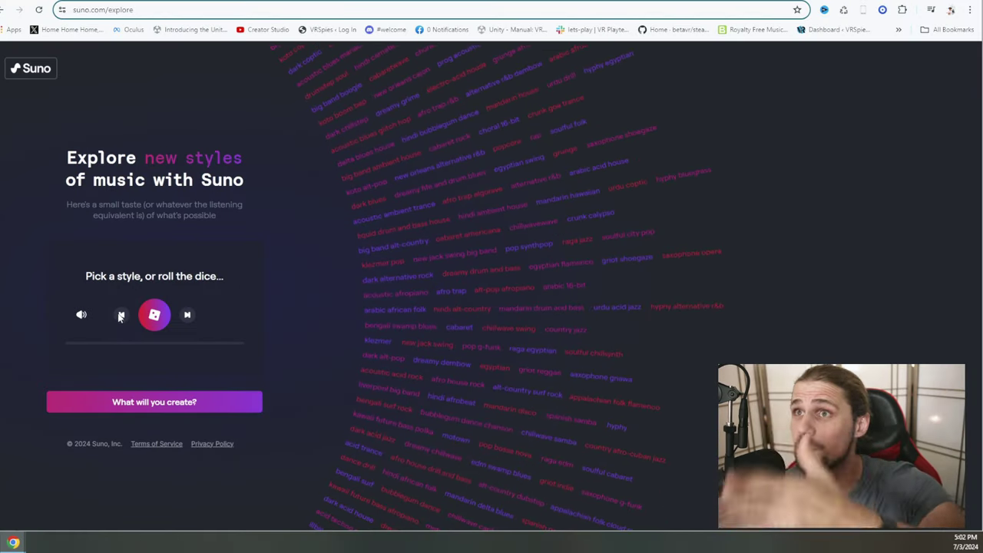
{"action": "left_click", "coordinate": [155, 314]}
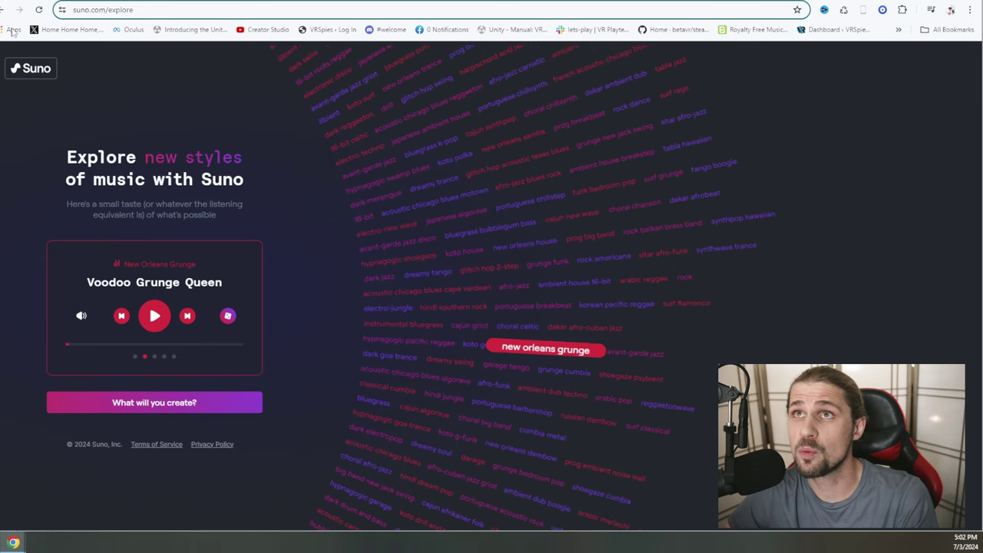
{"action": "left_click", "coordinate": [25, 66]}
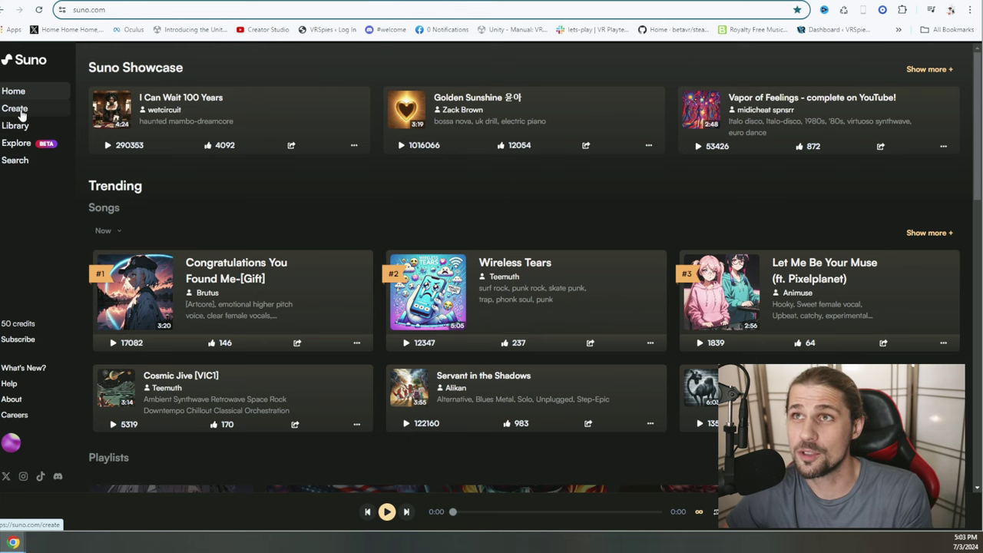
- Turn on Instrumental for the song description, then play Make it Happen Motivation 2
{"action": "left_click", "coordinate": [21, 117]}
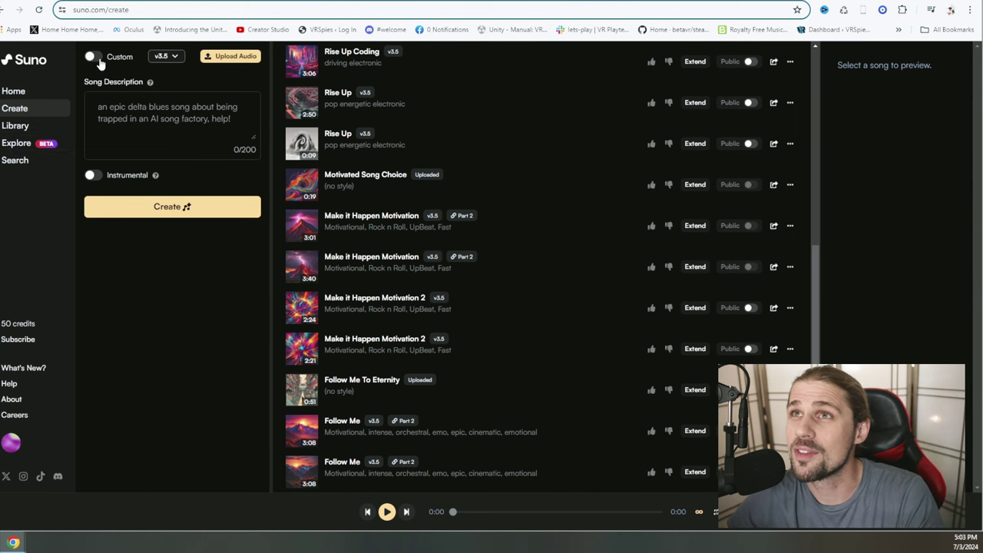
{"action": "left_click", "coordinate": [128, 115]}
{"action": "mouse_move", "coordinate": [150, 84]}
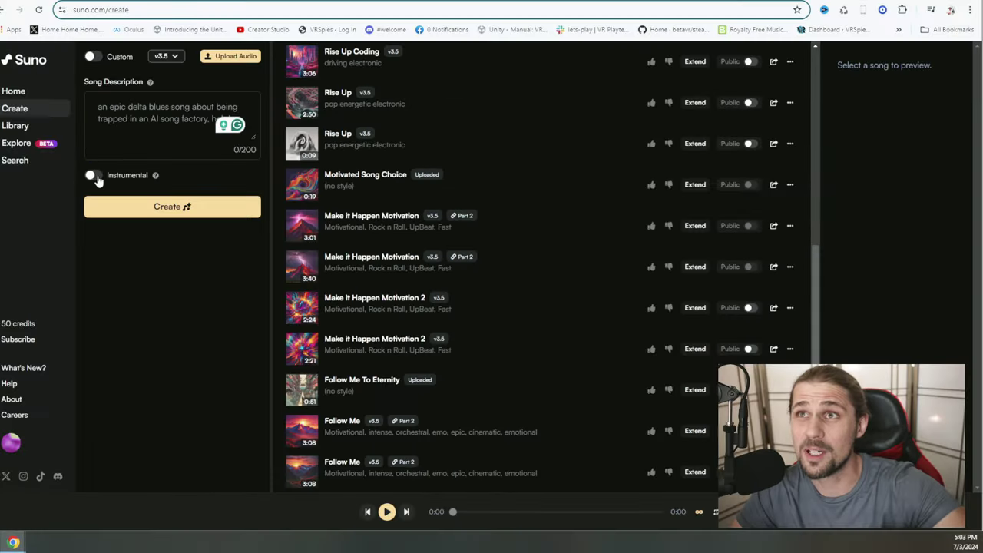
{"action": "left_click", "coordinate": [93, 175]}
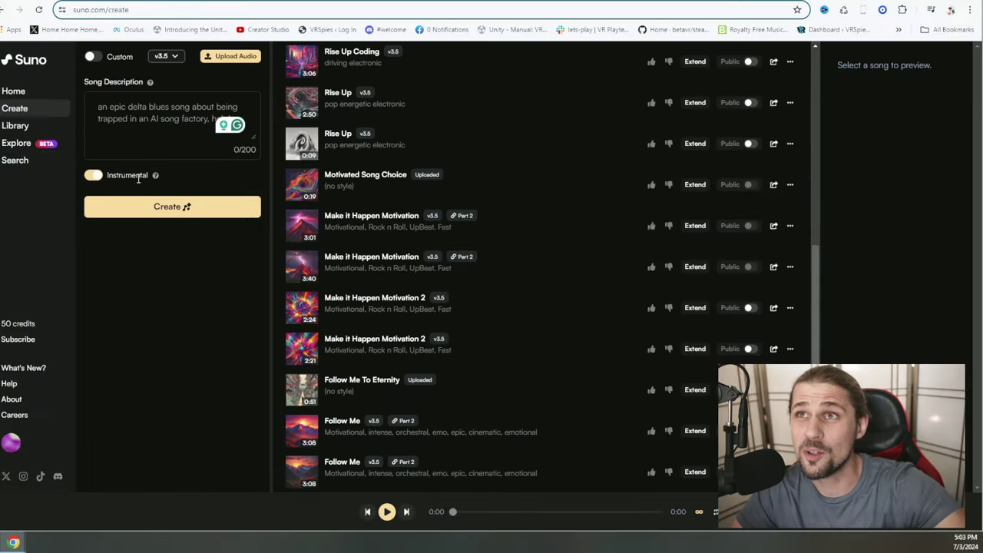
{"action": "mouse_move", "coordinate": [154, 179]}
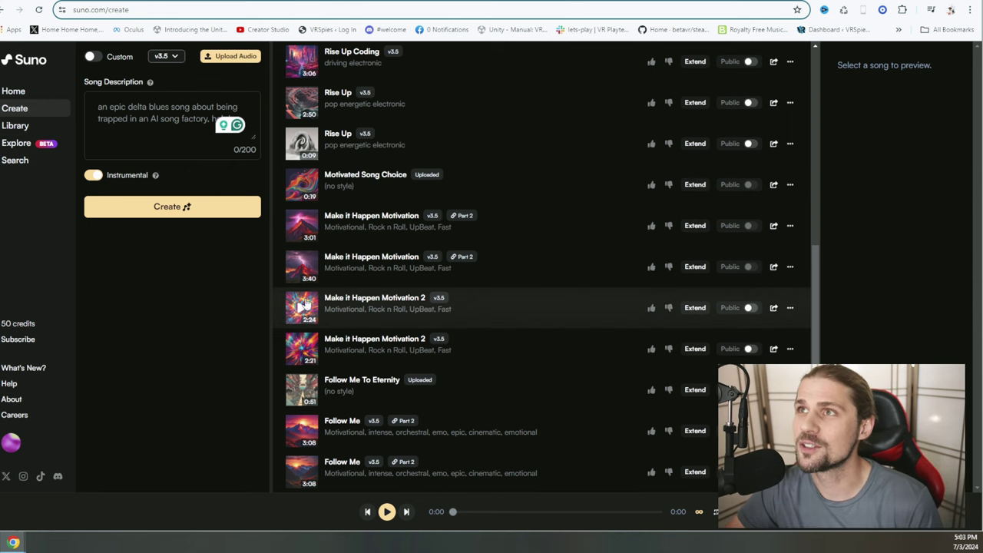
{"action": "left_click", "coordinate": [303, 305]}
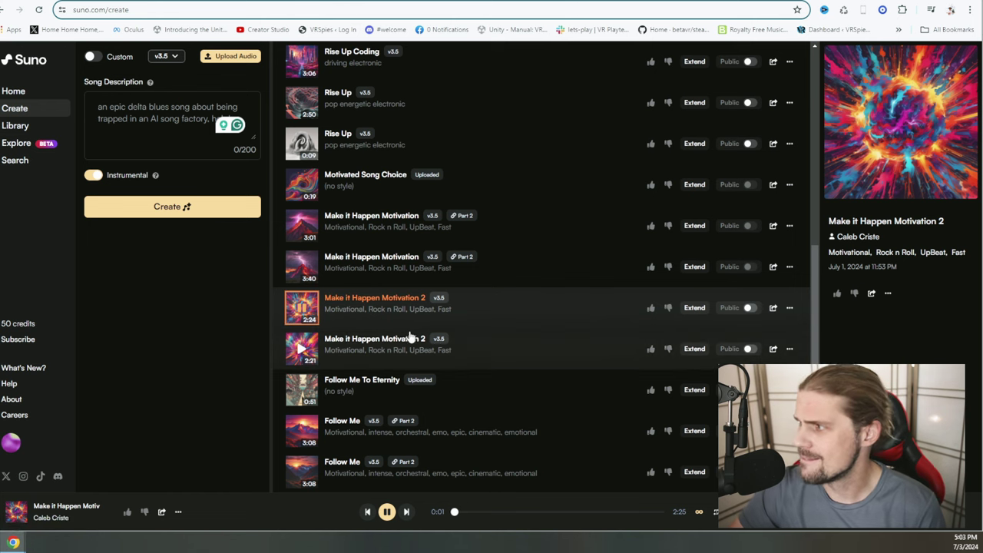
- Play the other Make it Happen Motivation 2 version, skip to about 0:49, and pause
{"action": "left_click", "coordinate": [302, 352]}
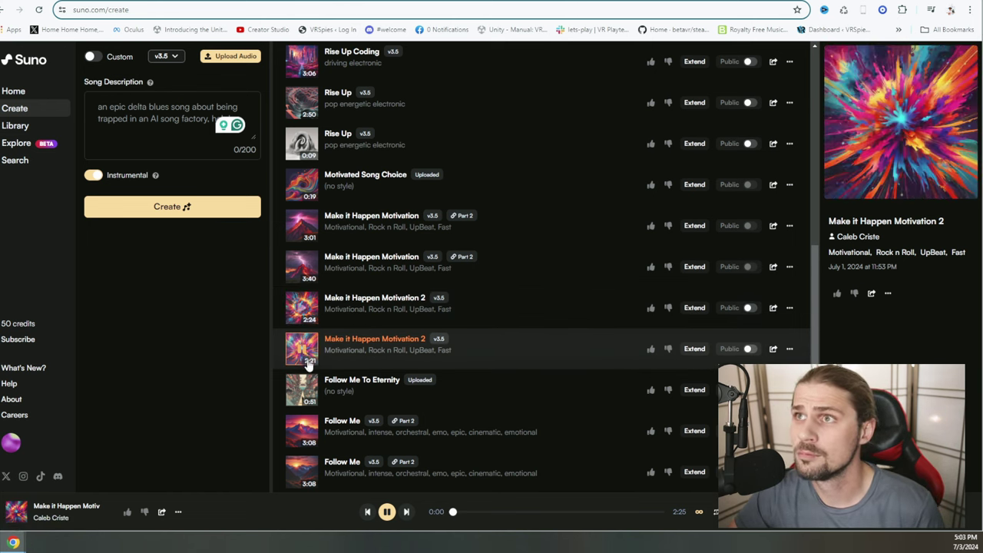
{"action": "left_click", "coordinate": [524, 513]}
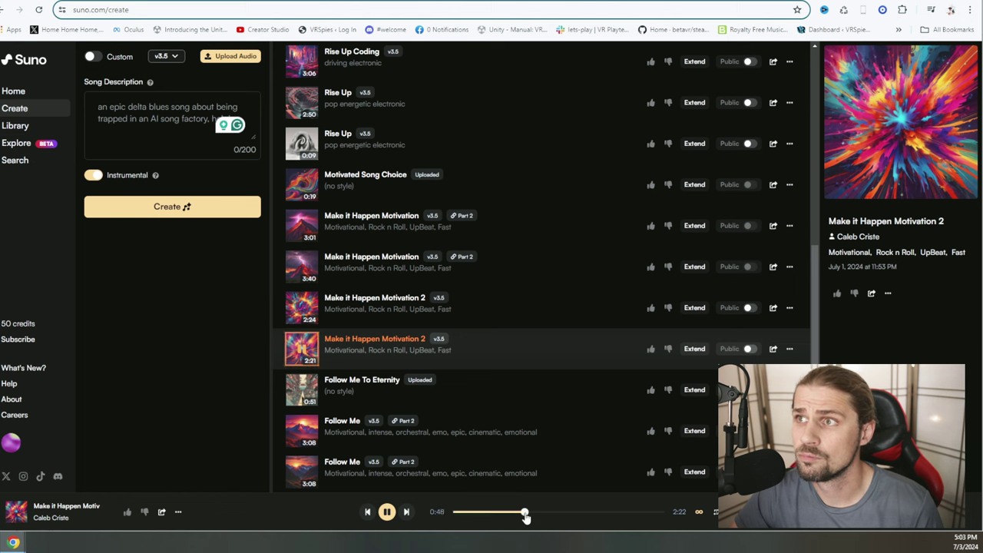
{"action": "left_click", "coordinate": [387, 513]}
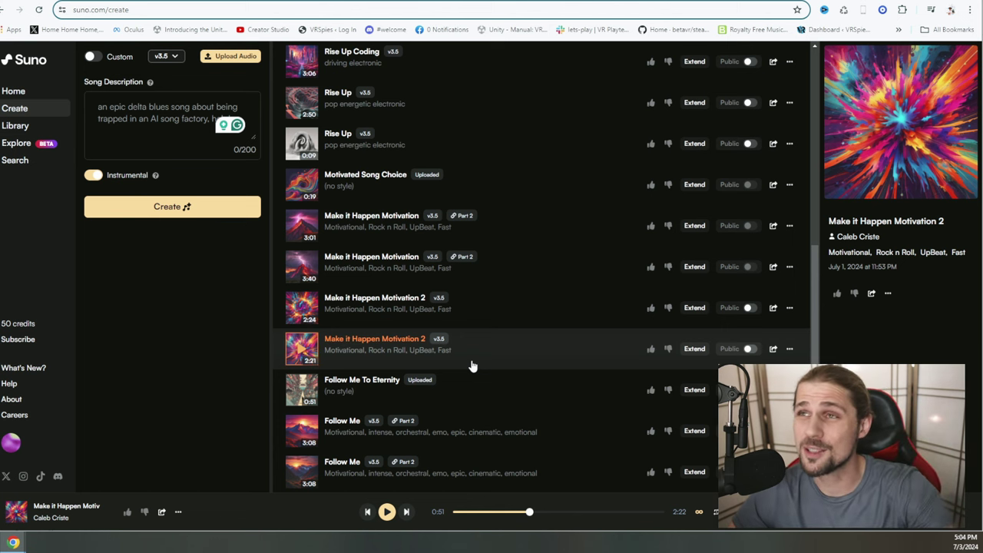
- Turn Instrumental off and switch the creator to Custom mode
{"action": "left_click", "coordinate": [105, 175]}
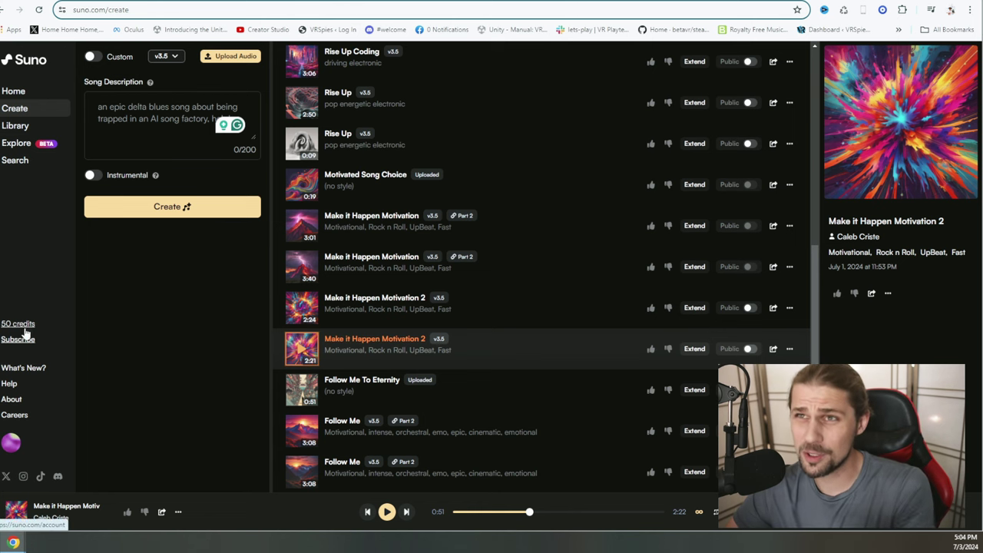
{"action": "scroll", "coordinate": [384, 241], "scroll_direction": "up", "scroll_amount": 3}
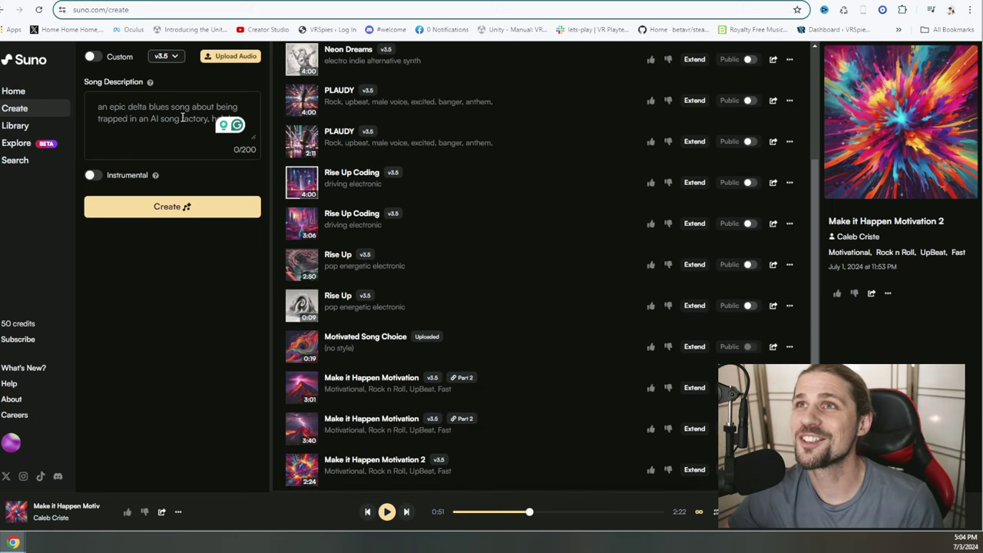
{"action": "left_click", "coordinate": [92, 57]}
- Enter ABOUT A PUPPY in the Lyrics field, then bring up What's New
{"action": "left_click", "coordinate": [110, 97]}
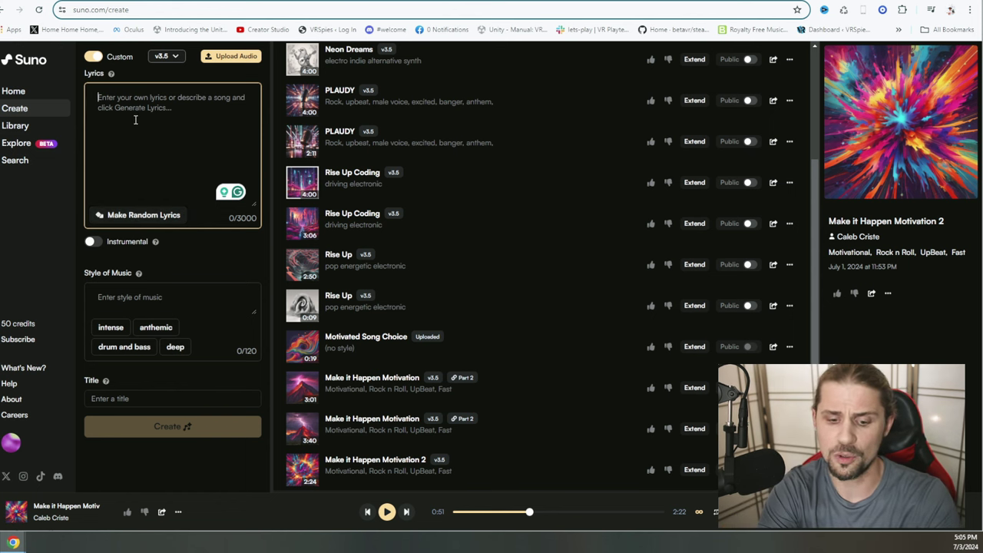
{"action": "type", "text": "ABOUT A "}
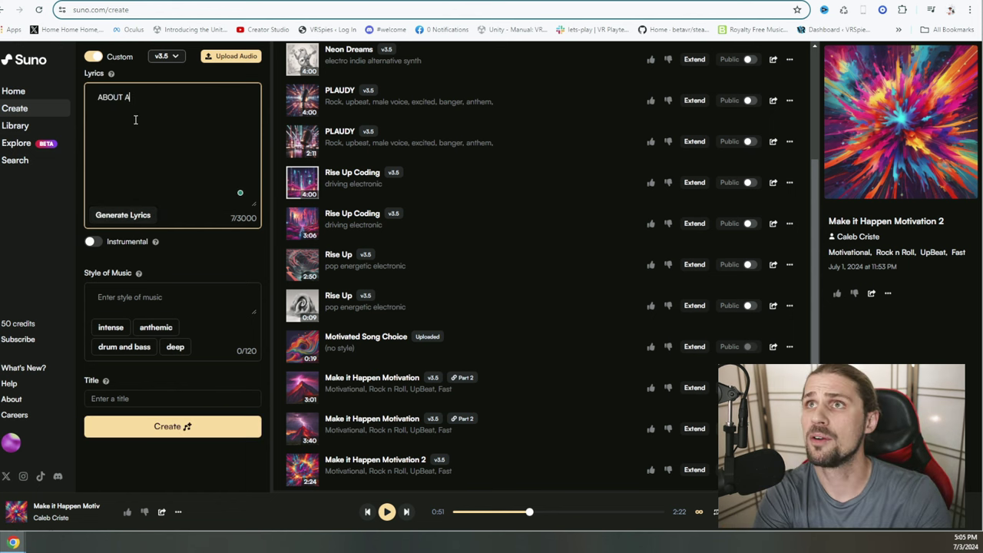
{"action": "type", "text": "PUPPY"}
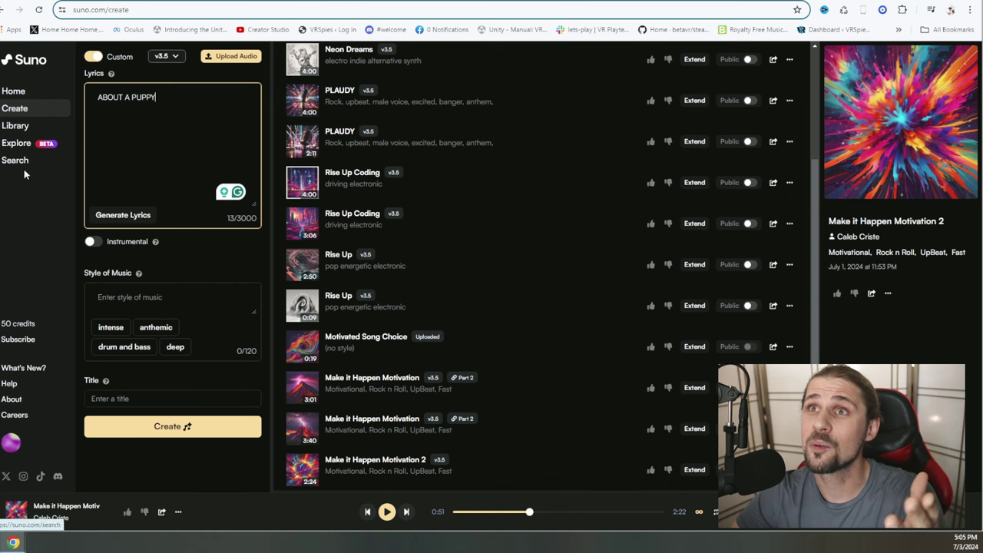
{"action": "left_click", "coordinate": [25, 369]}
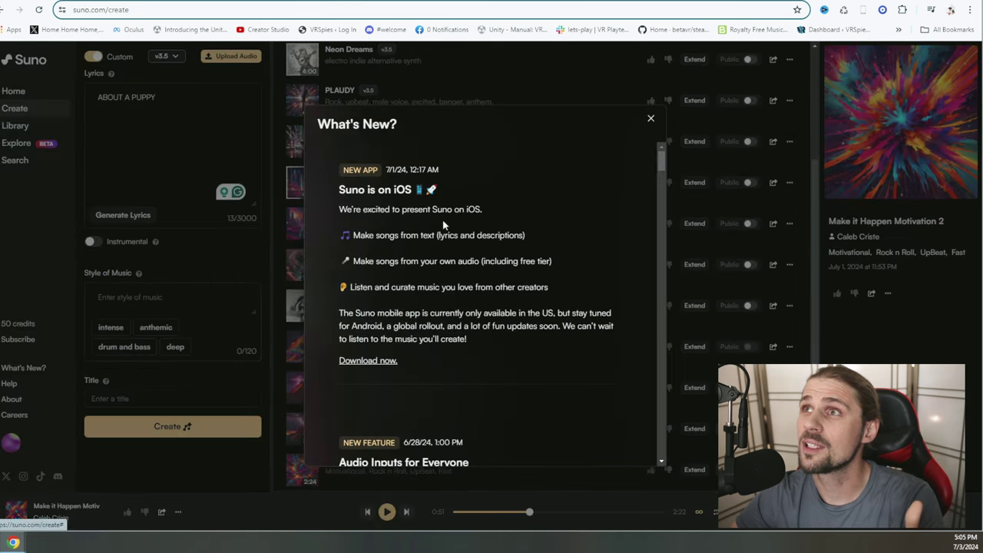
- Read down to the Audio Inputs for Everyone announcement, then dismiss the What's New notice
{"action": "scroll", "coordinate": [394, 228], "scroll_direction": "down", "scroll_amount": 3}
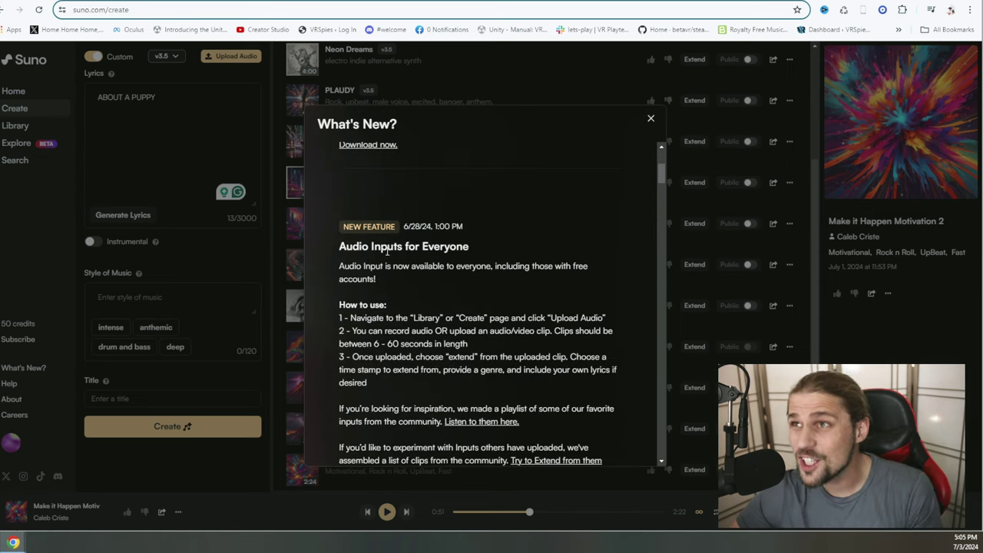
{"action": "left_click_drag", "start_coordinate": [407, 227], "coordinate": [422, 228]}
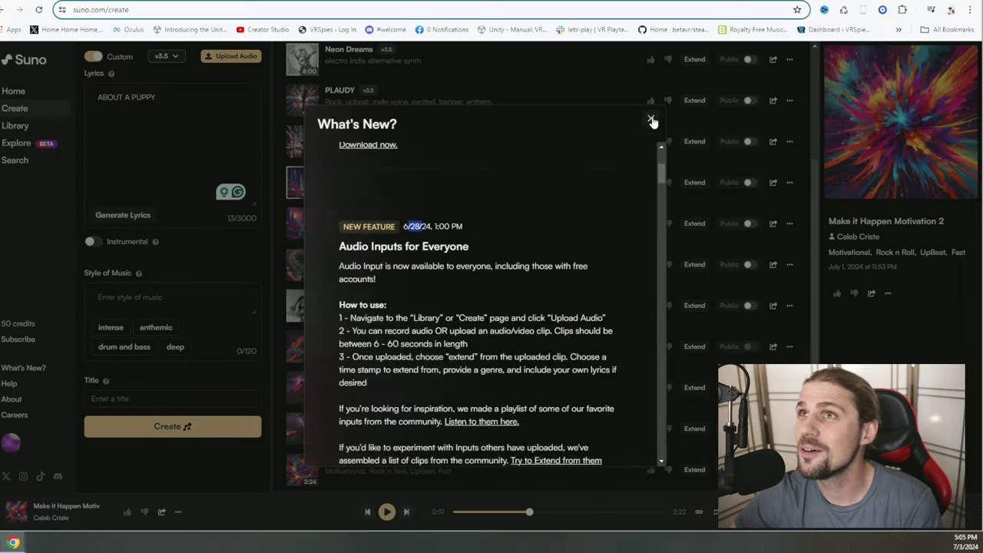
{"action": "left_click", "coordinate": [650, 120]}
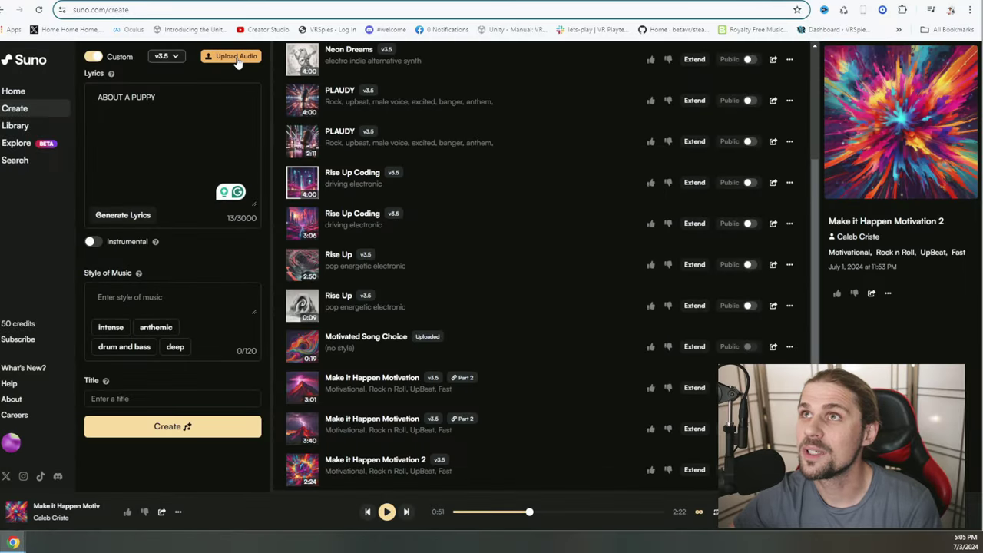
- Look over the Upload Audio dialog, then close it
{"action": "left_click", "coordinate": [234, 57]}
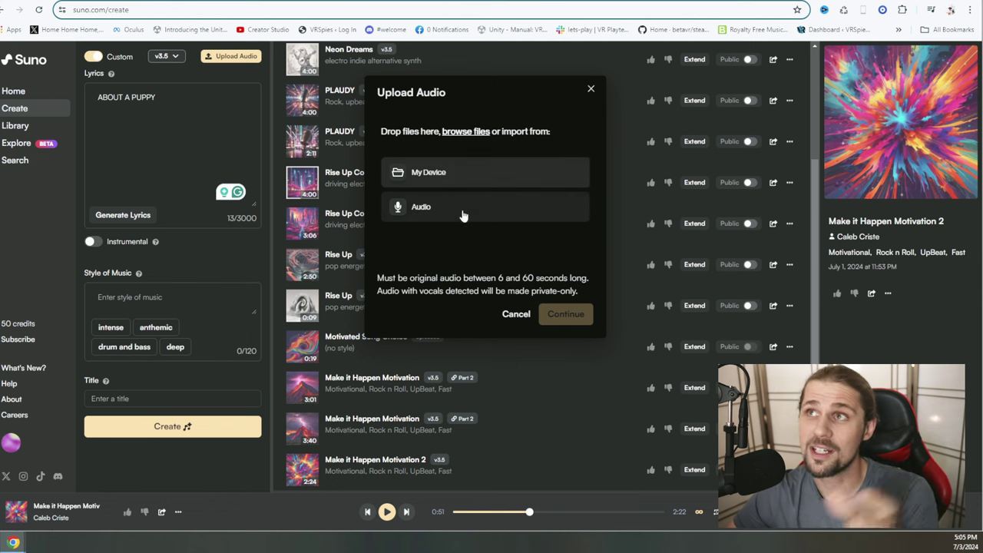
{"action": "left_click", "coordinate": [591, 90]}
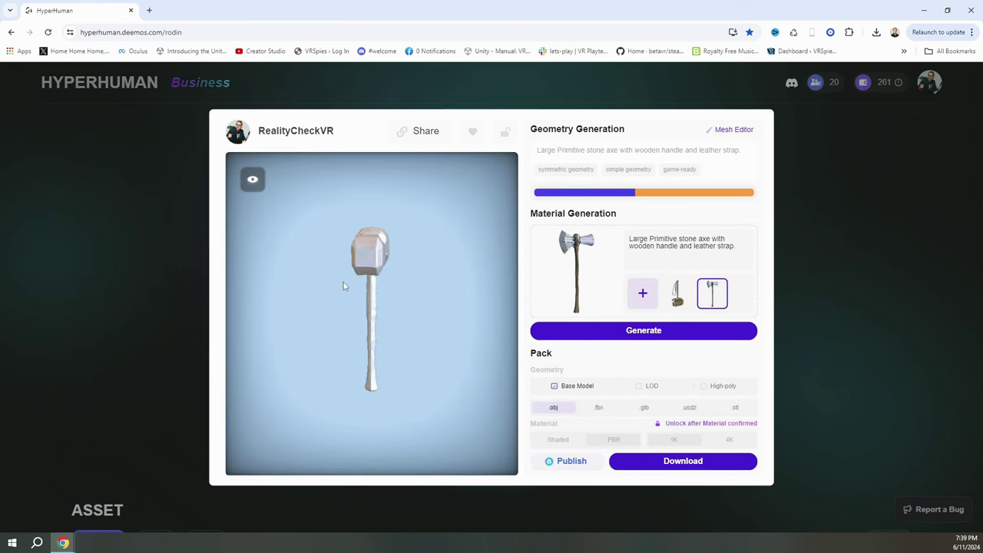
{"action": "mouse_move", "coordinate": [253, 181]}
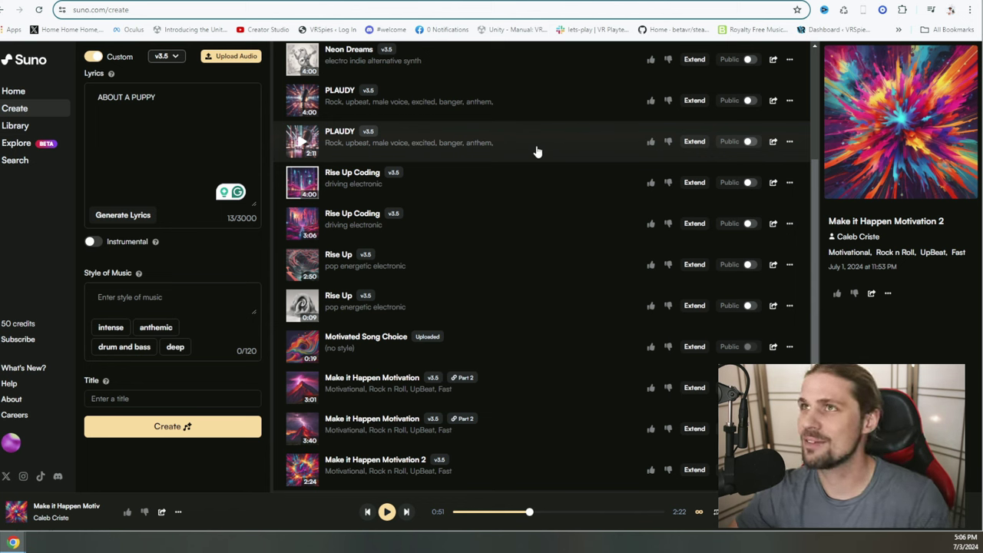
- Delete the ABOUT A PUPPY text from the Lyrics field
{"action": "scroll", "coordinate": [423, 197], "scroll_direction": "down", "scroll_amount": 1}
{"action": "left_click", "coordinate": [177, 110]}
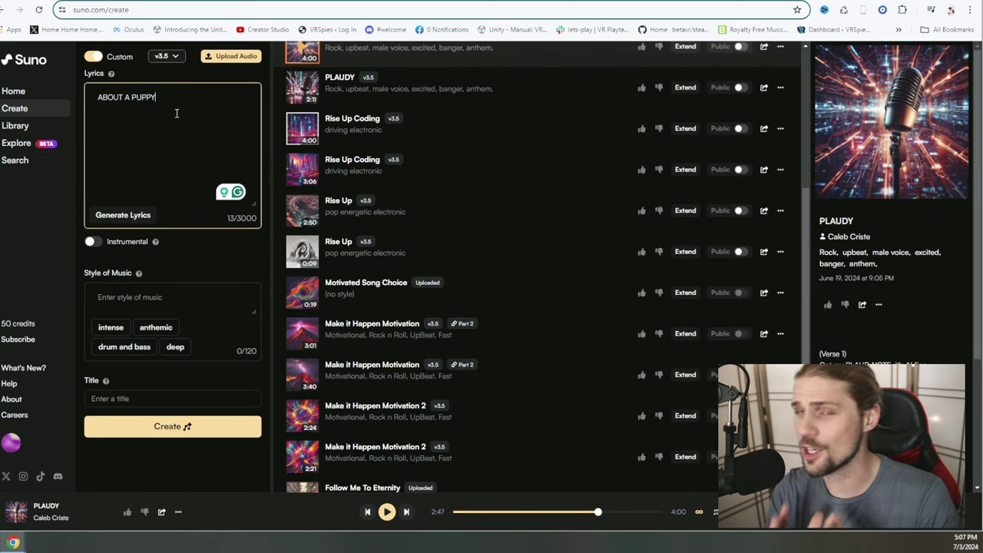
{"action": "left_click_drag", "start_coordinate": [174, 109], "coordinate": [98, 107]}
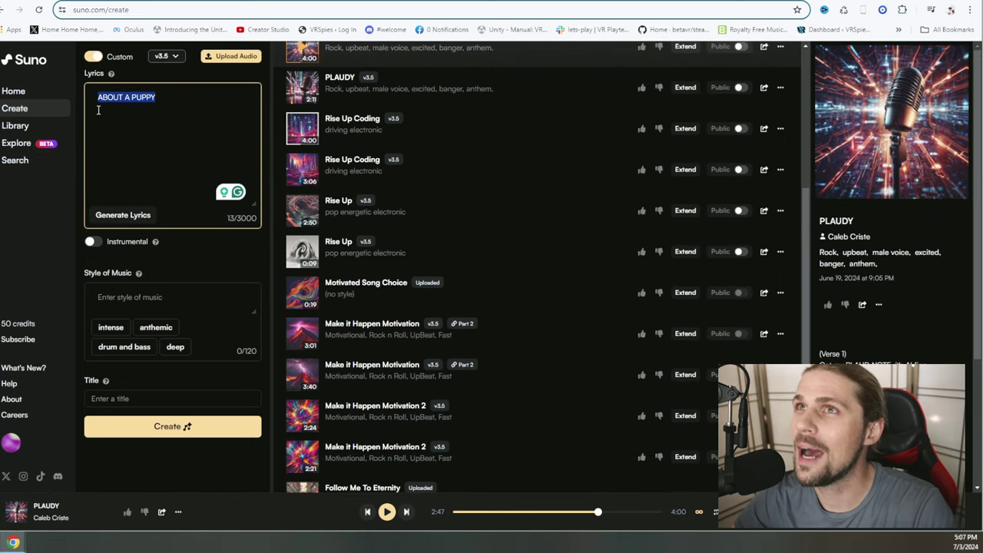
{"action": "key", "text": "BackSpace"}
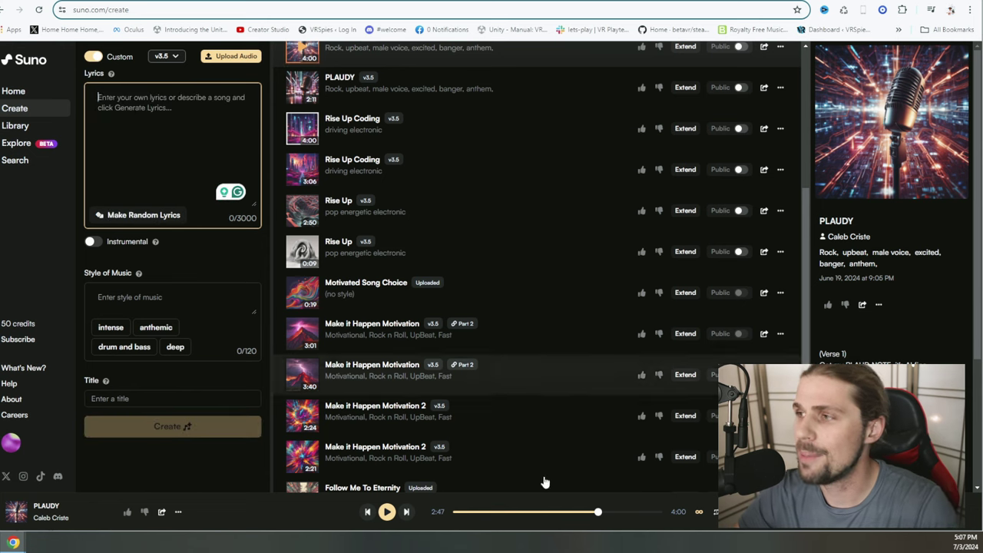
- Describe the podcast ('The best po…') and have AI generate the lyrics
{"action": "type", "text": "The best podcast in the world \"The Criste Cast"}
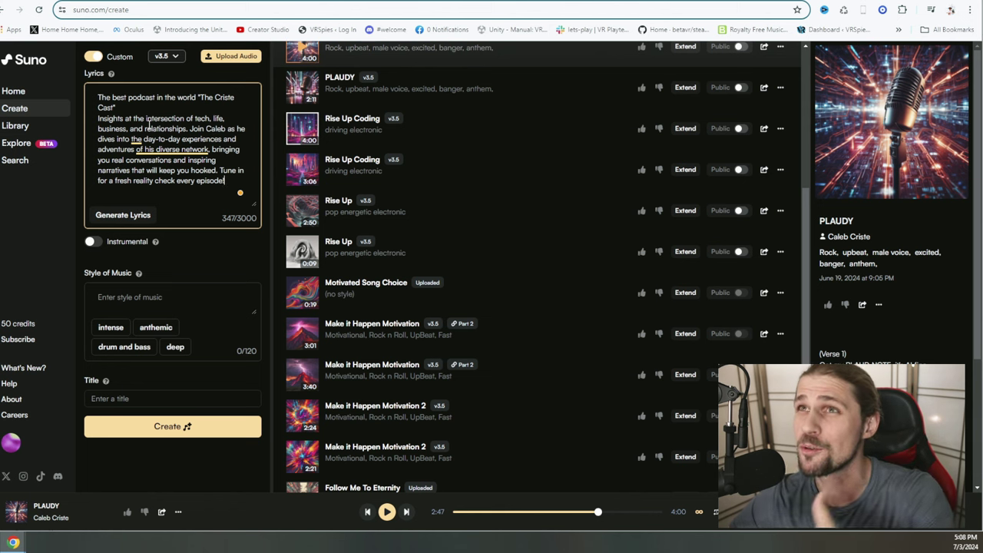
{"action": "left_click", "coordinate": [130, 219]}
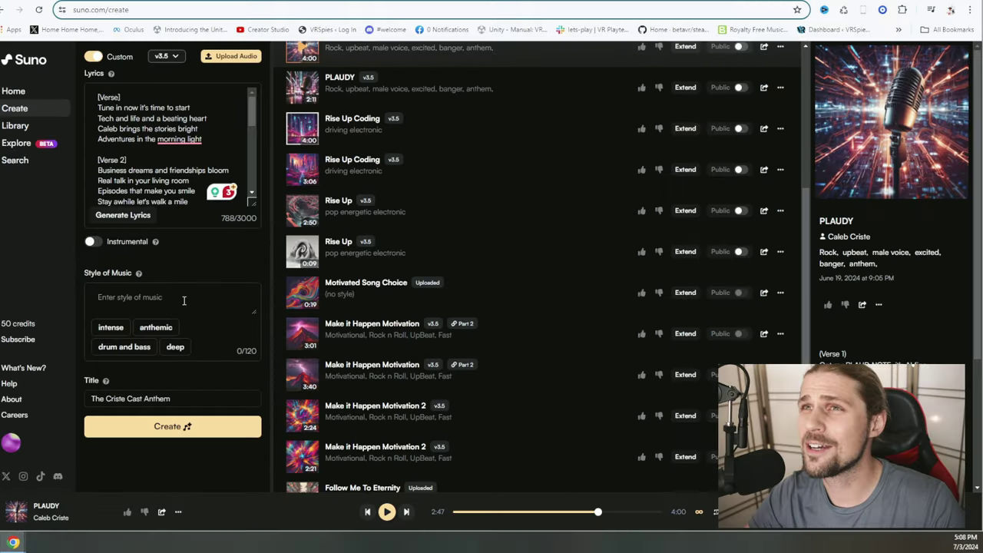
{"action": "left_click", "coordinate": [184, 303]}
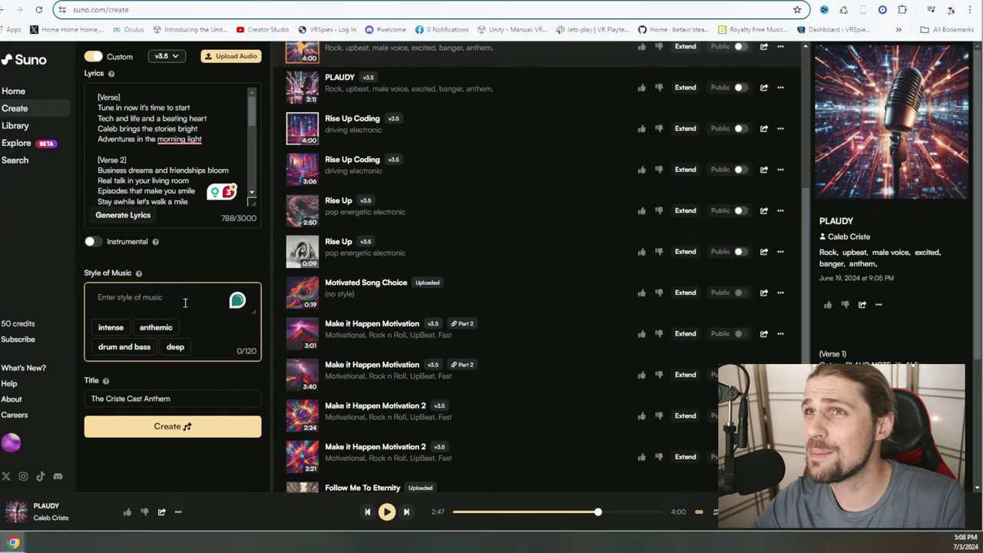
- Style the podcast anthem as anthemic, pop, rock, male voice, upbeat, banger, generate it, and play the result
{"action": "left_click", "coordinate": [156, 327]}
{"action": "left_click", "coordinate": [137, 329]}
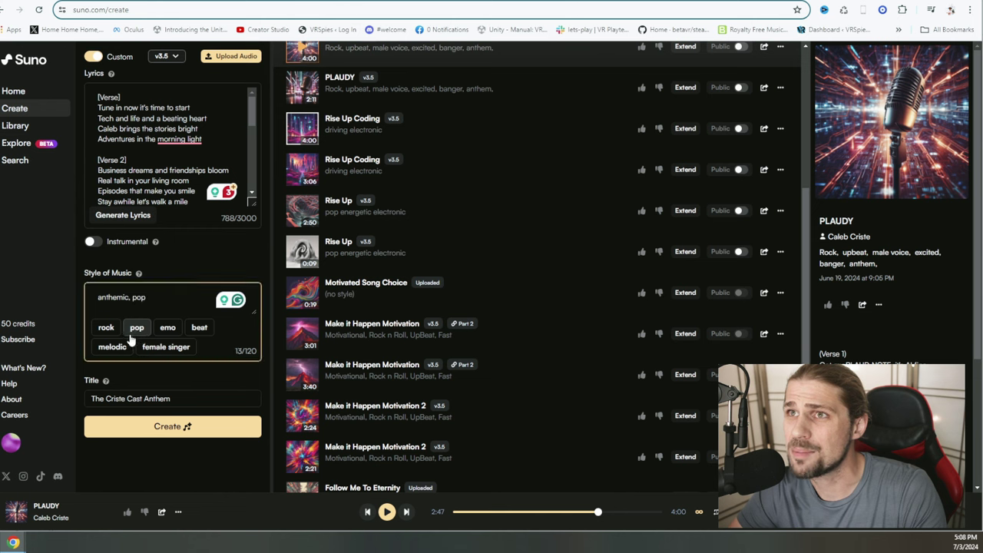
{"action": "left_click", "coordinate": [106, 329]}
{"action": "left_click", "coordinate": [175, 294]}
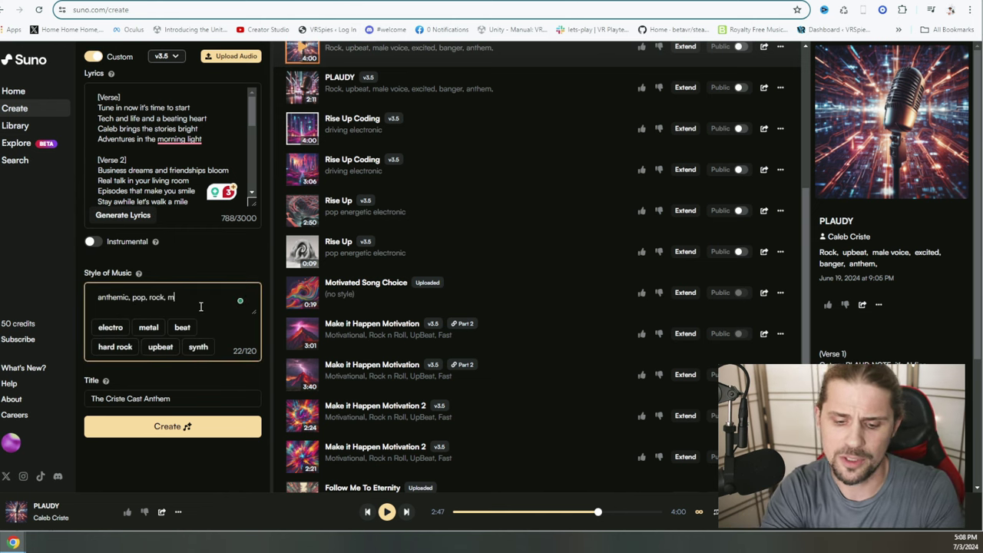
{"action": "type", "text": "la"}
{"action": "type", "text": "ale voice,"}
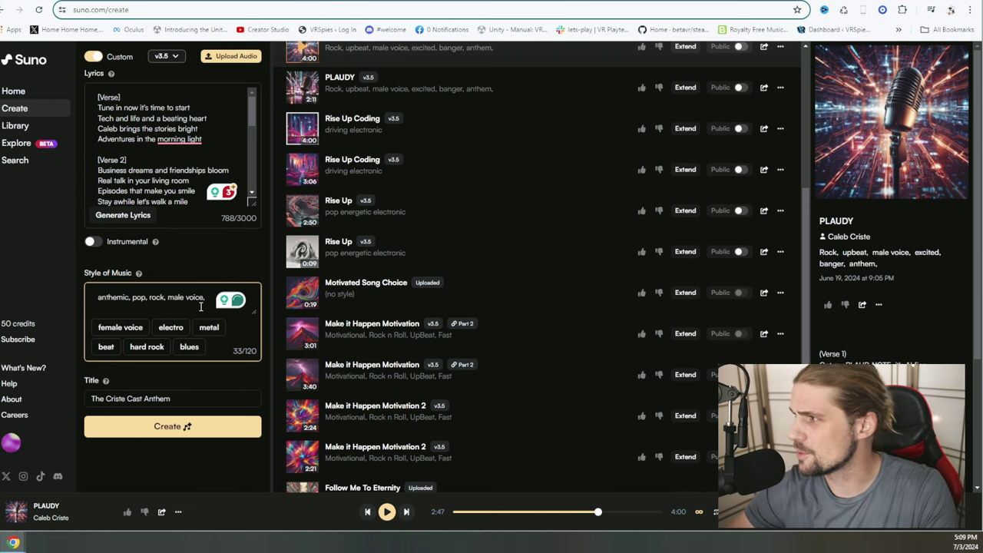
{"action": "type", "text": "upbeat, banger"}
{"action": "left_click", "coordinate": [192, 427]}
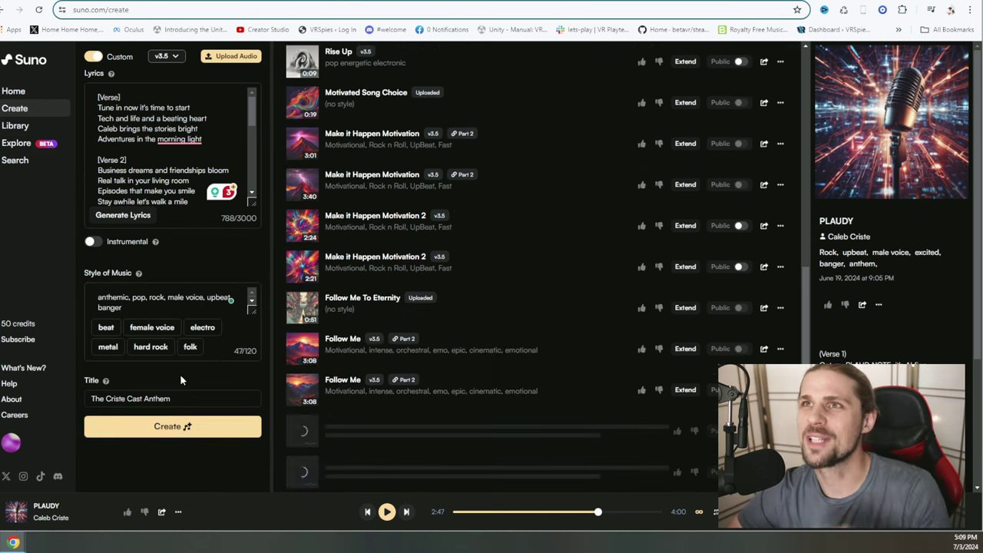
{"action": "left_click", "coordinate": [303, 472]}
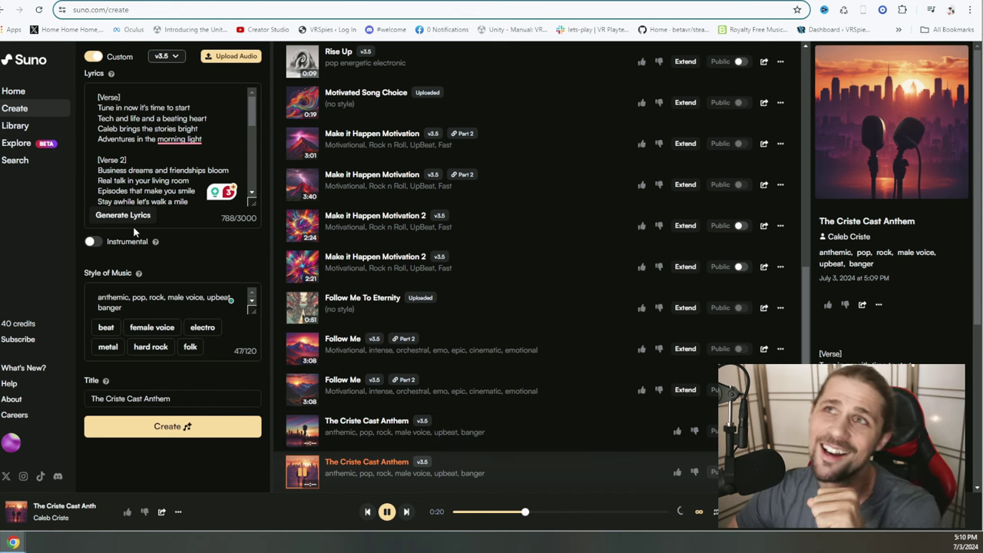
{"action": "scroll", "coordinate": [179, 190], "scroll_direction": "down", "scroll_amount": 1}
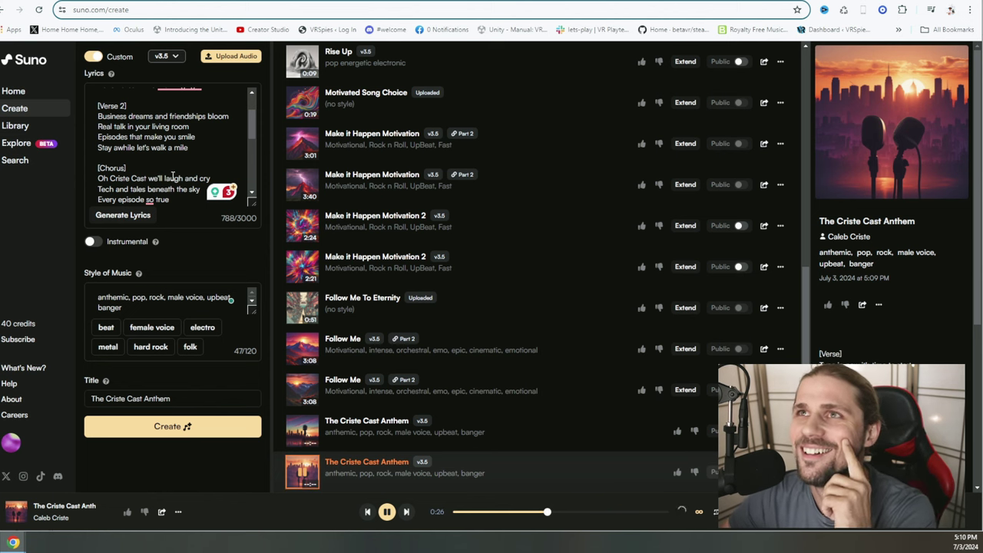
{"action": "scroll", "coordinate": [172, 176], "scroll_direction": "up", "scroll_amount": 1}
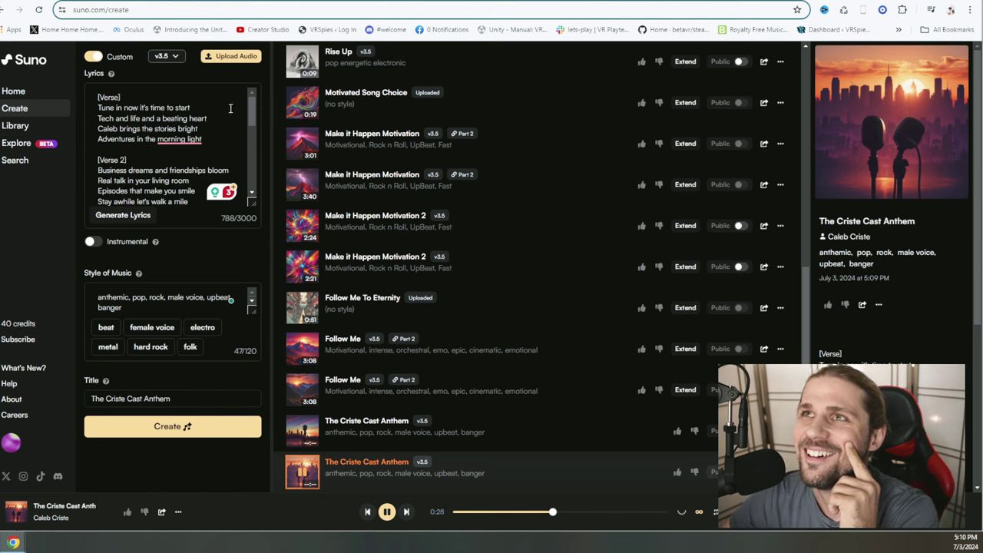
{"action": "left_click_drag", "start_coordinate": [253, 114], "coordinate": [253, 123]}
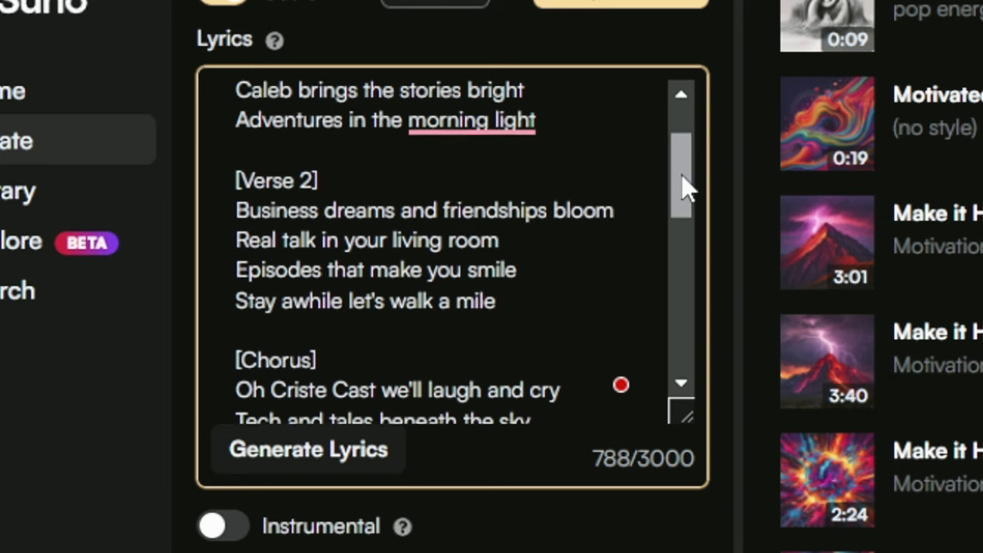
{"action": "left_click_drag", "start_coordinate": [686, 189], "coordinate": [697, 253]}
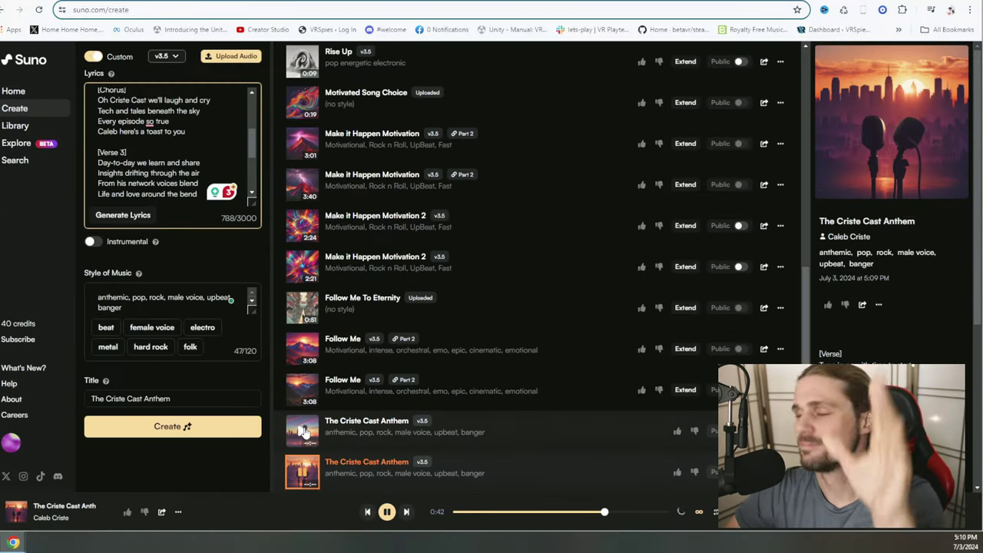
{"action": "left_click", "coordinate": [304, 432]}
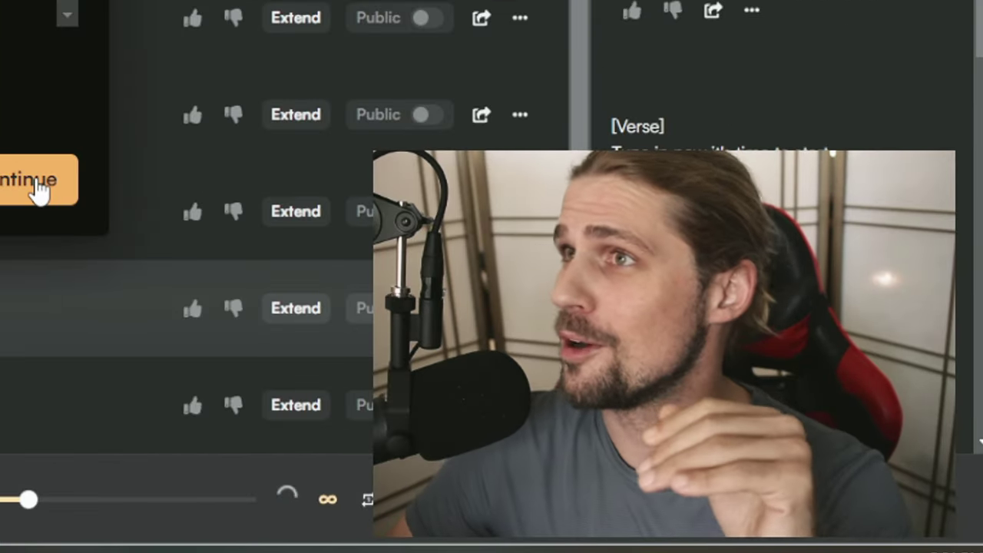
- Confirm the uploaded voice recording
{"action": "left_click", "coordinate": [37, 191]}
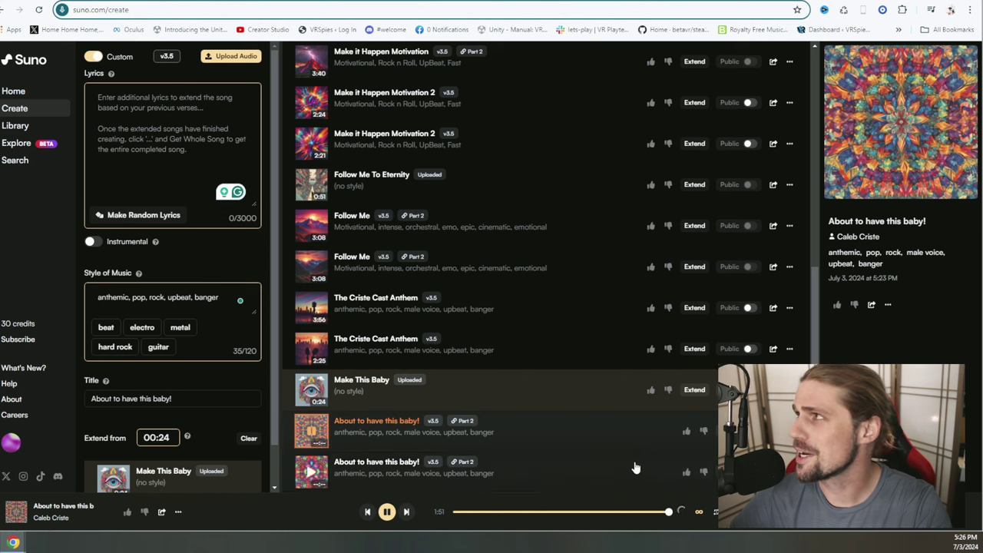
- Play the second 'About to have this baby!' version, then pause it at 0:45
{"action": "left_click", "coordinate": [313, 472]}
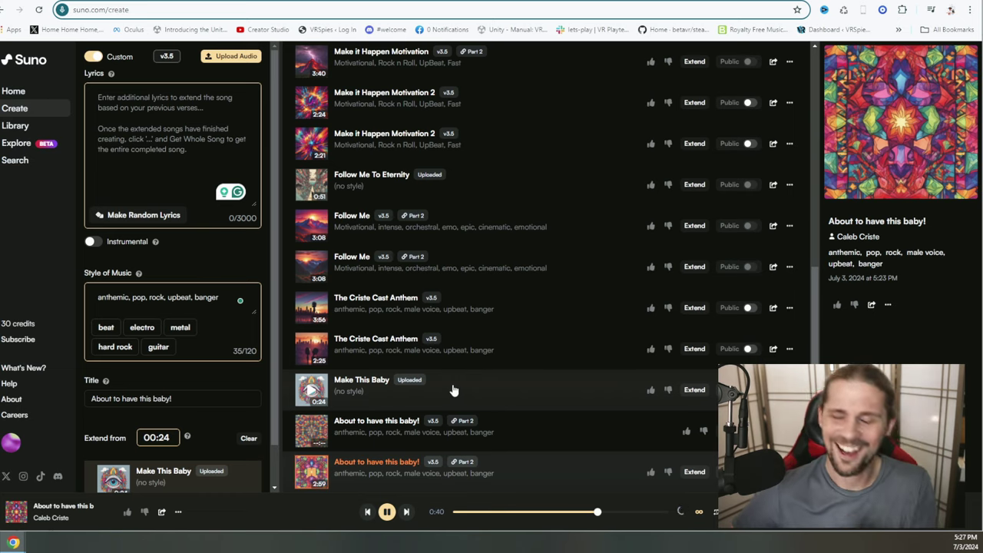
{"action": "left_click", "coordinate": [390, 513]}
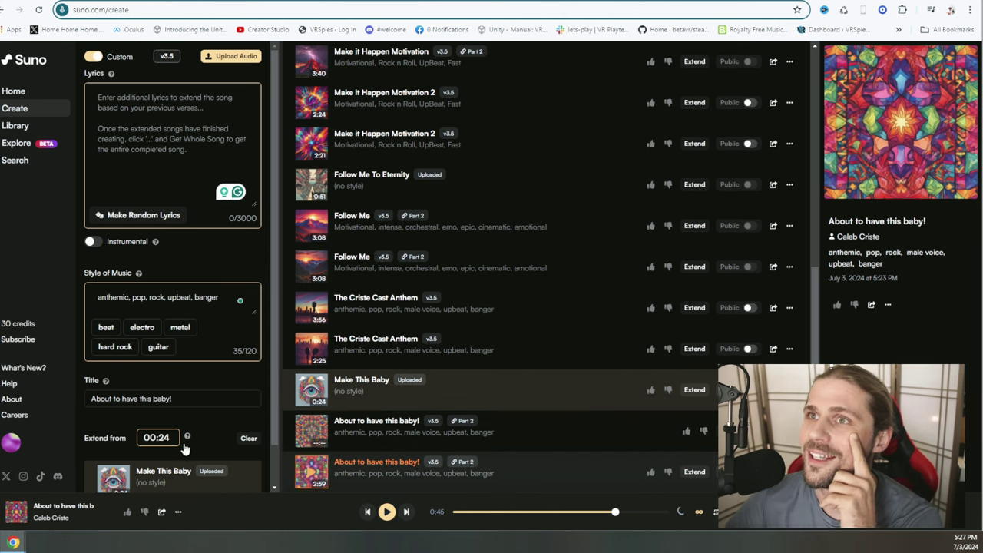
- Retitle the extension 'About to have this baby! Add Lyrics' and place the cursor in Lyrics
{"action": "scroll", "coordinate": [204, 407], "scroll_direction": "down", "scroll_amount": 1}
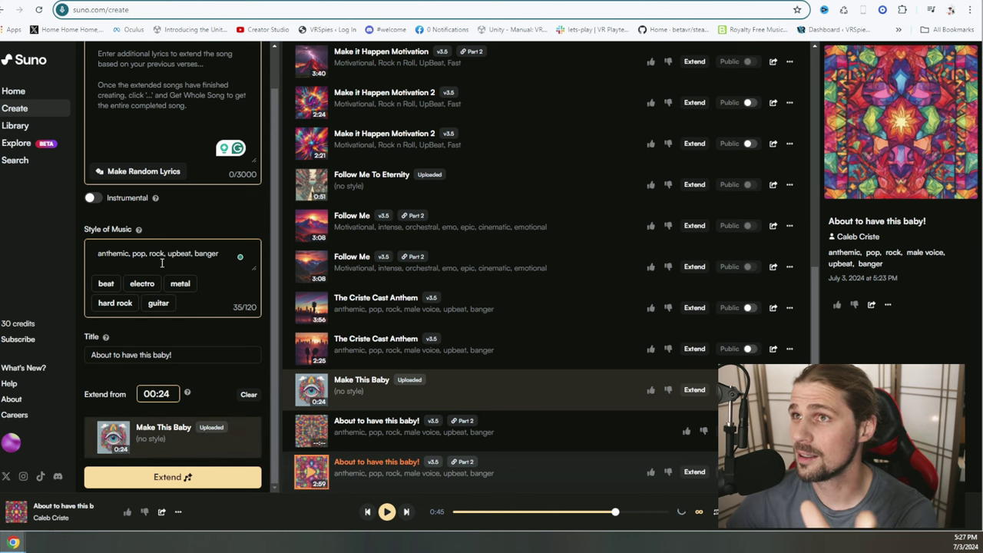
{"action": "left_click", "coordinate": [182, 354]}
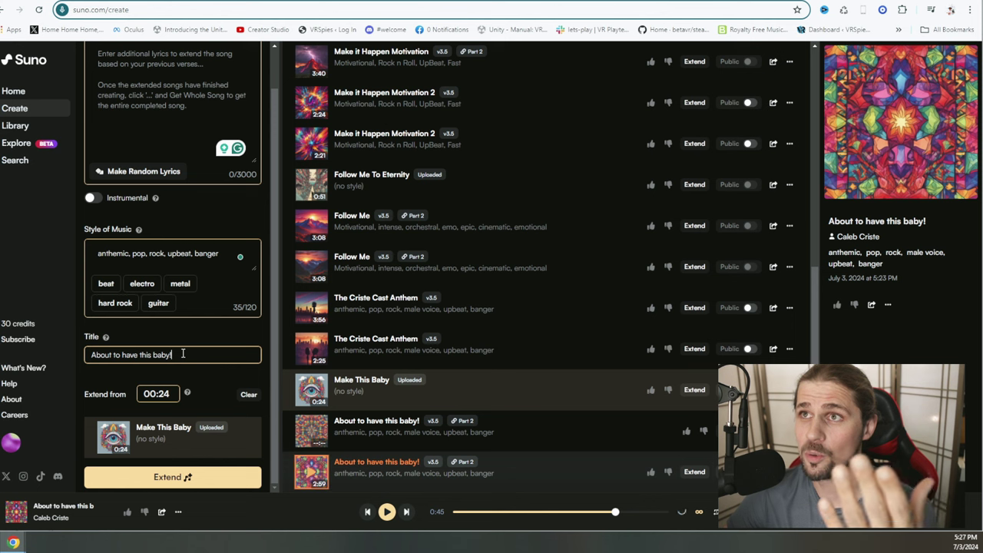
{"action": "type", "text": "Ad"}
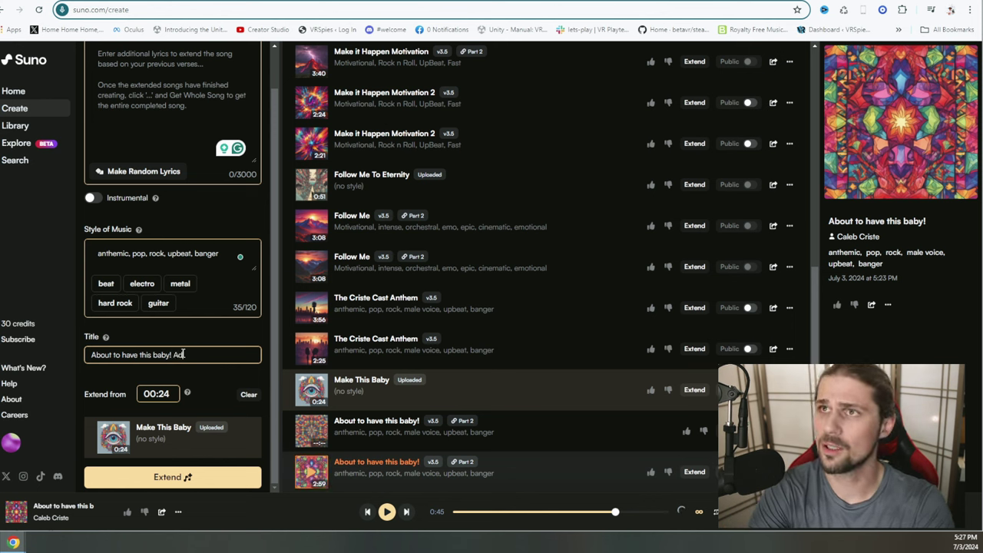
{"action": "type", "text": "d Lyrics"}
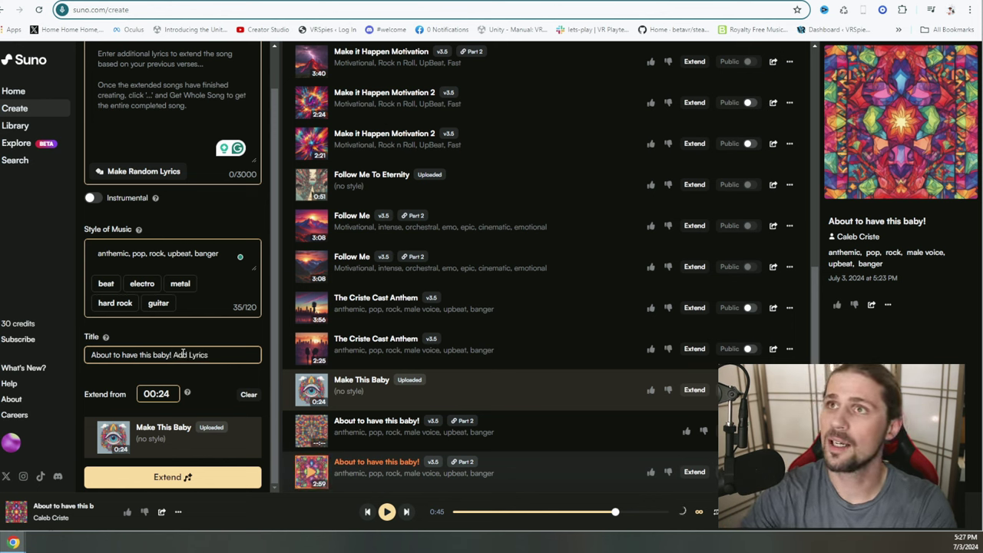
{"action": "scroll", "coordinate": [239, 270], "scroll_direction": "up", "scroll_amount": 1}
{"action": "left_click", "coordinate": [226, 165]}
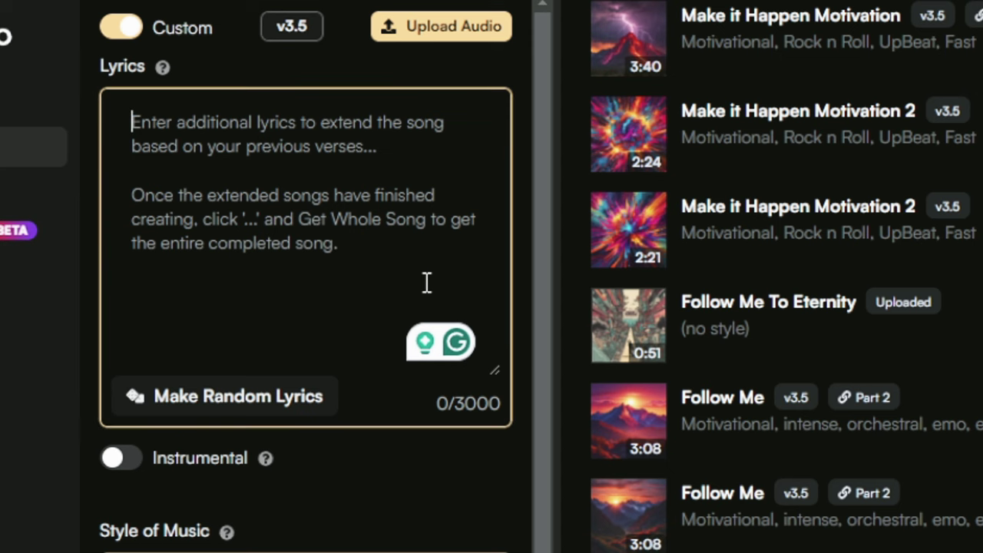
- Write lyrics about the coming baby girl, retitle it 'Baby's First Song', and extend the clip
{"action": "type", "text": "I'm about"}
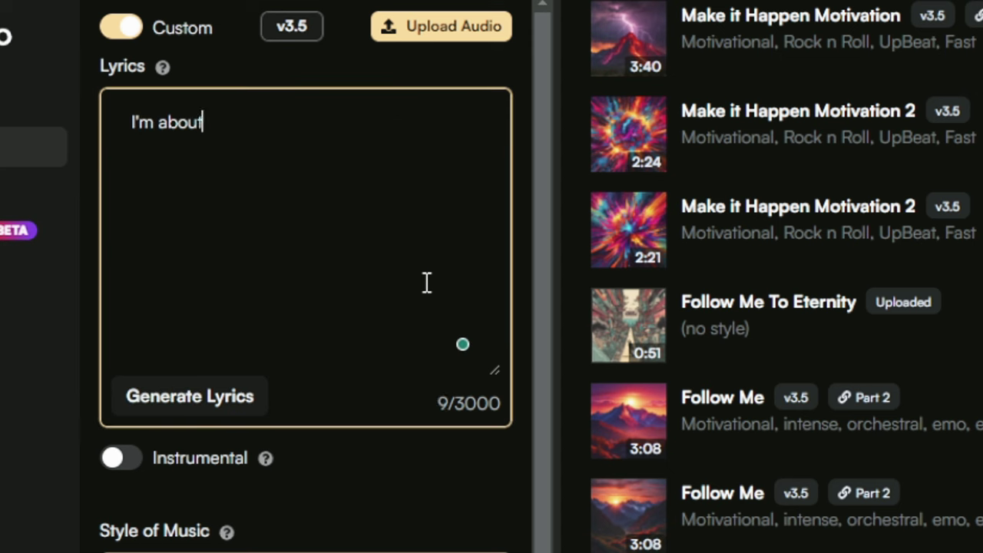
{"action": "type", "text": " to have a "}
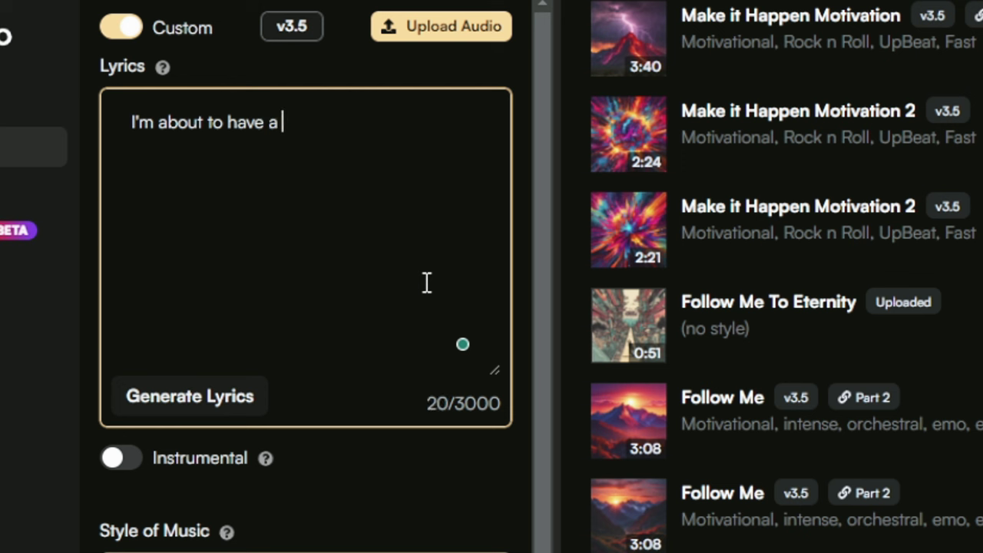
{"action": "type", "text": "baby girl"}
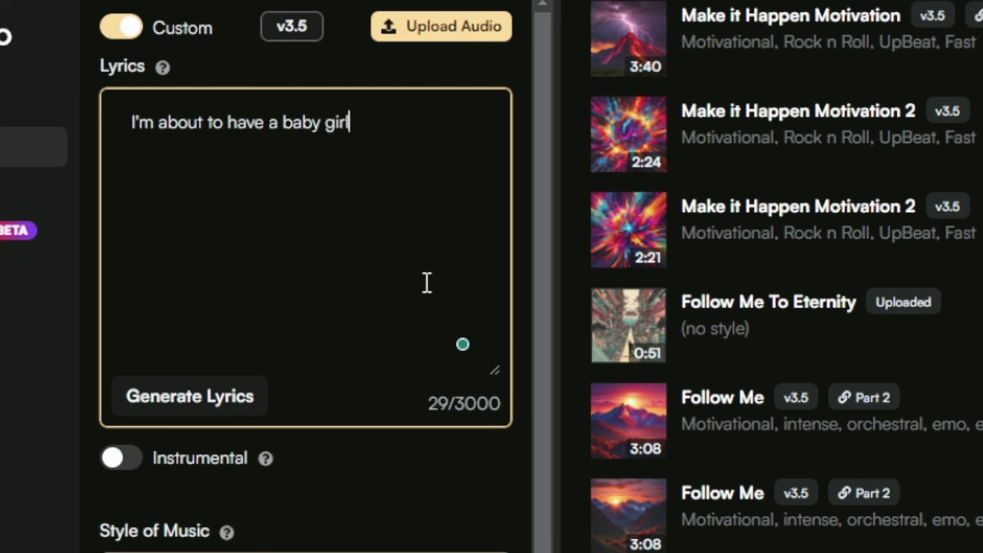
{"action": "type", "text": " and we don't even "}
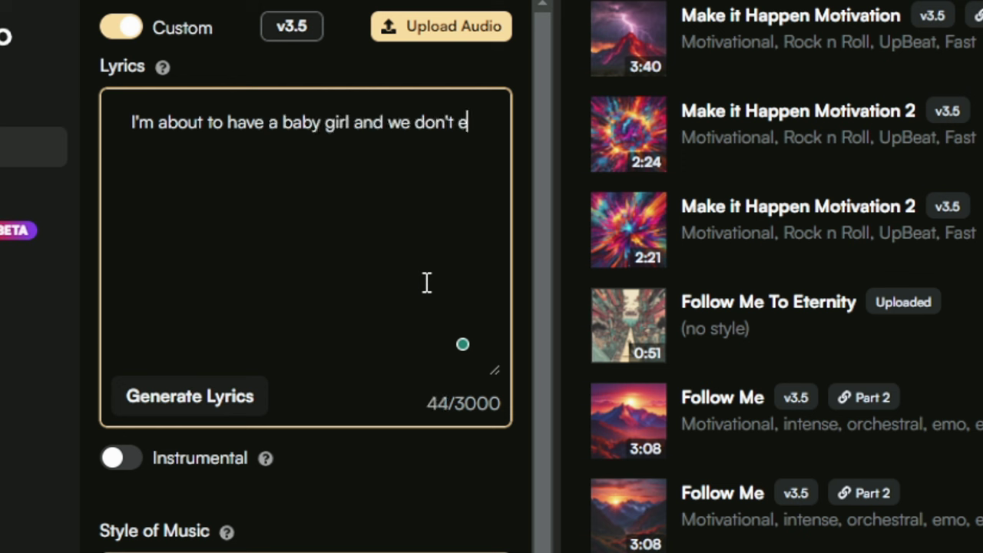
{"action": "type", "text": "know her nam"}
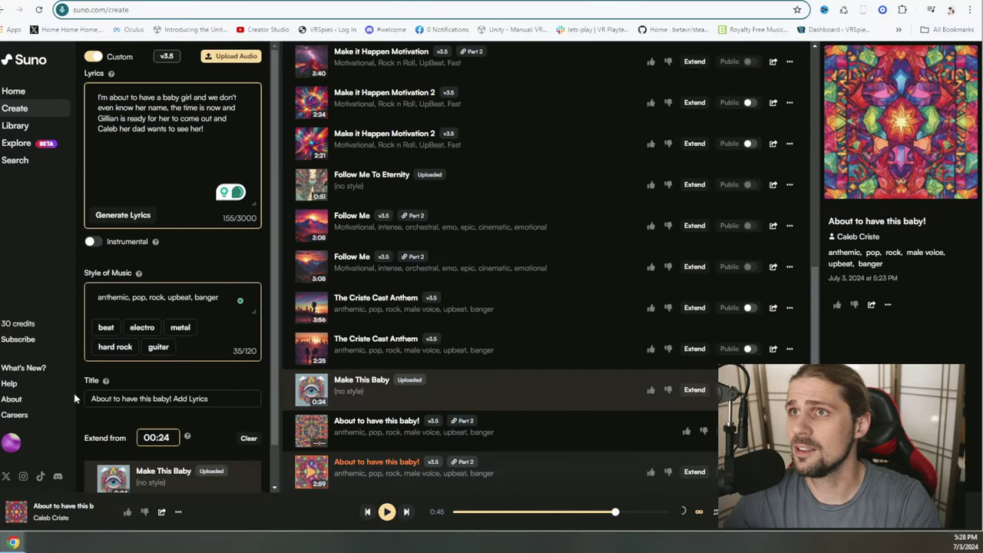
{"action": "left_click", "coordinate": [78, 380]}
{"action": "type", "text": "Babys"}
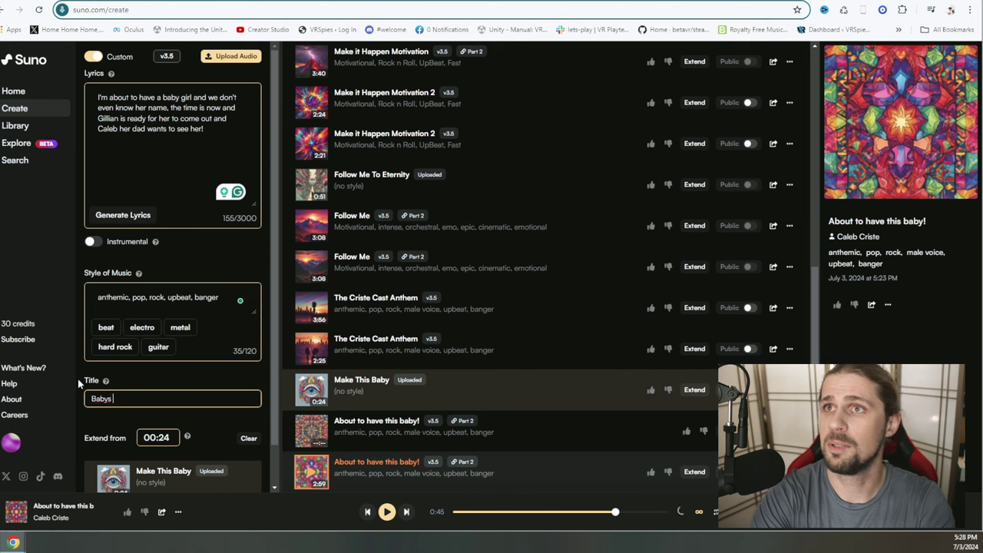
{"action": "key", "text": "BackSpace"}
{"action": "key", "text": "BackSpace"}
{"action": "type", "text": "'s"}
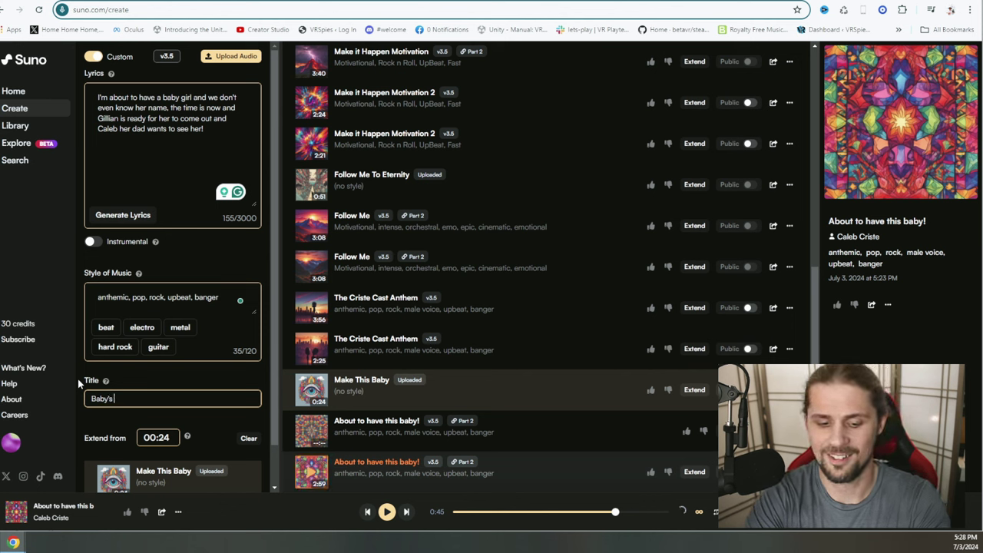
{"action": "type", "text": " First Song"}
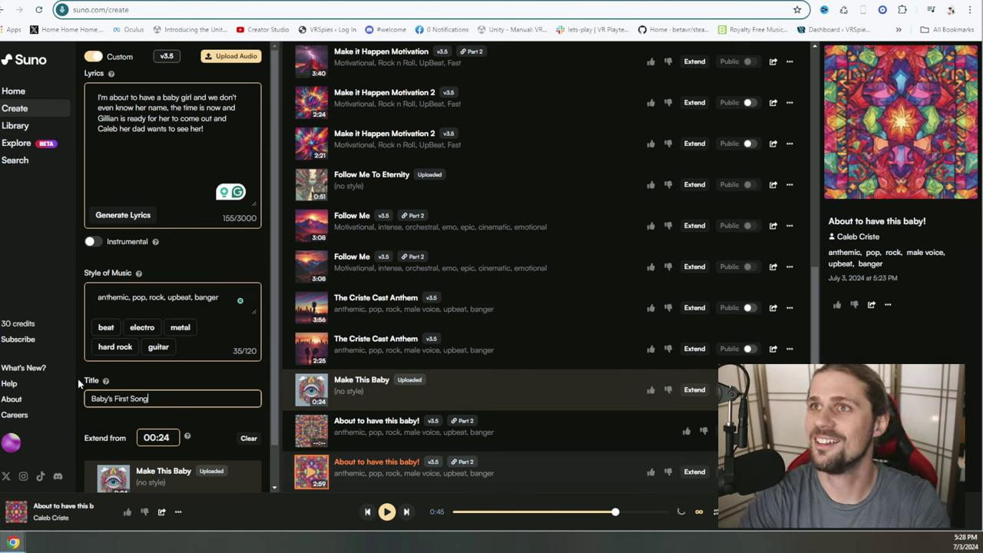
{"action": "scroll", "coordinate": [153, 443], "scroll_direction": "down", "scroll_amount": 2}
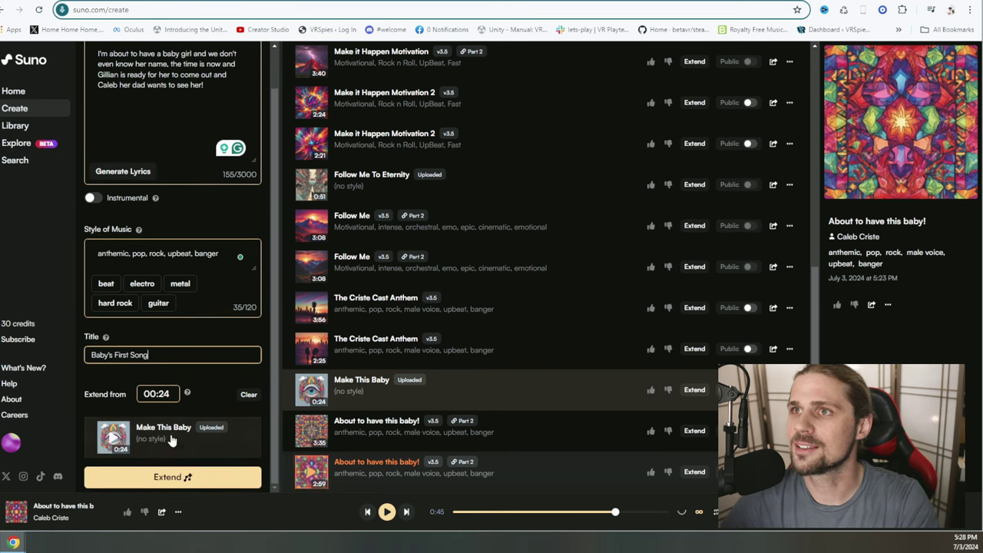
{"action": "left_click", "coordinate": [178, 482]}
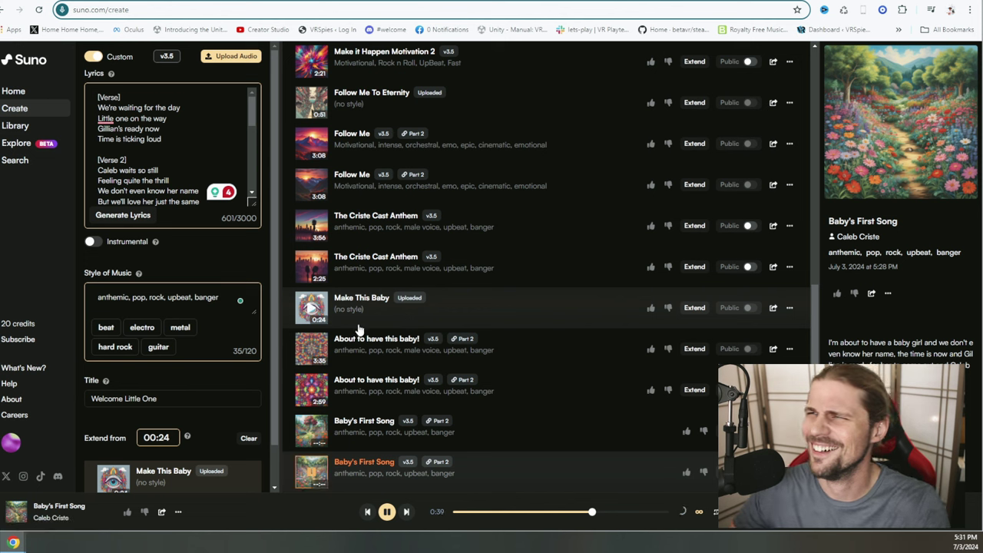
- Pause the current song, briefly replay Motivated Song Choice, then play Make it Happen Motivation
{"action": "left_click", "coordinate": [385, 511]}
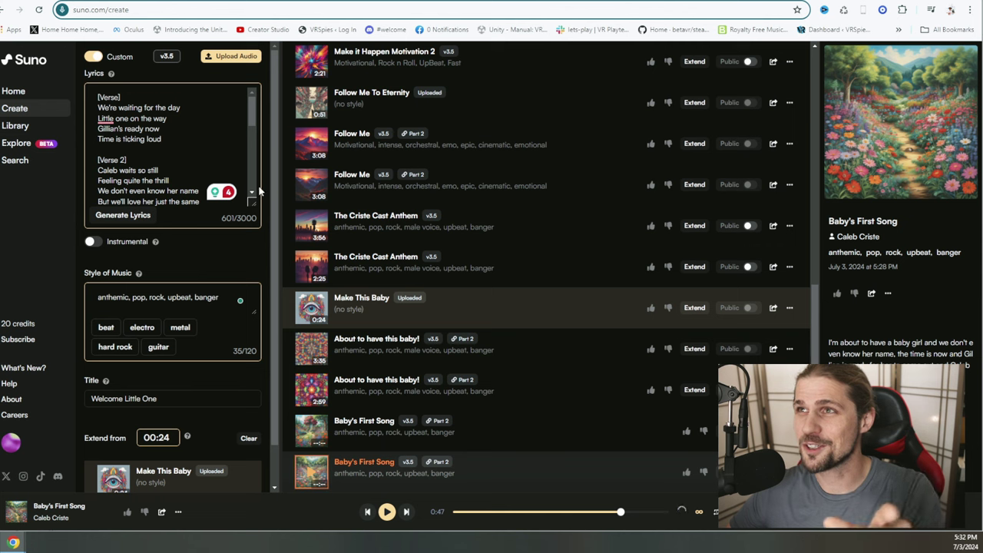
{"action": "scroll", "coordinate": [460, 318], "scroll_direction": "up", "scroll_amount": 3}
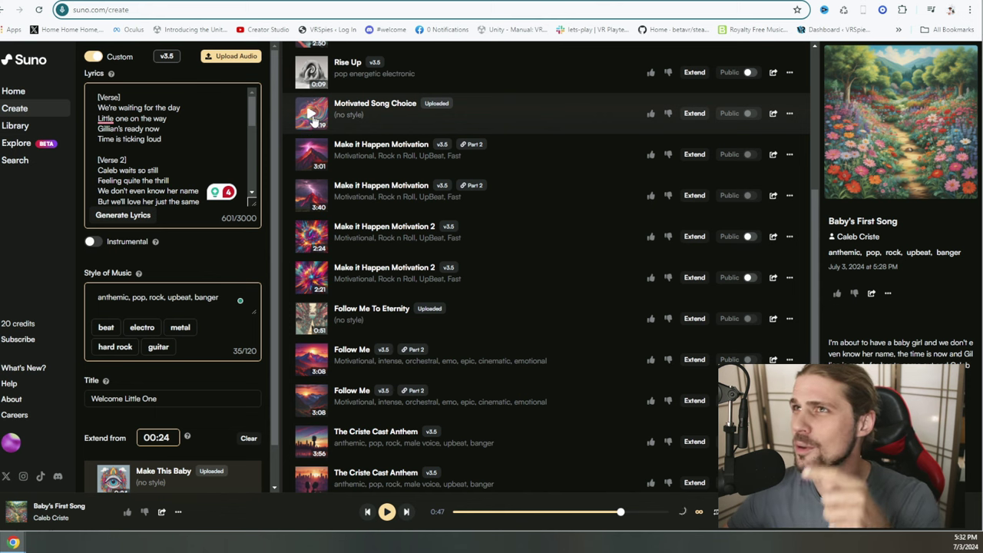
{"action": "scroll", "coordinate": [311, 115], "scroll_direction": "down", "scroll_amount": 5}
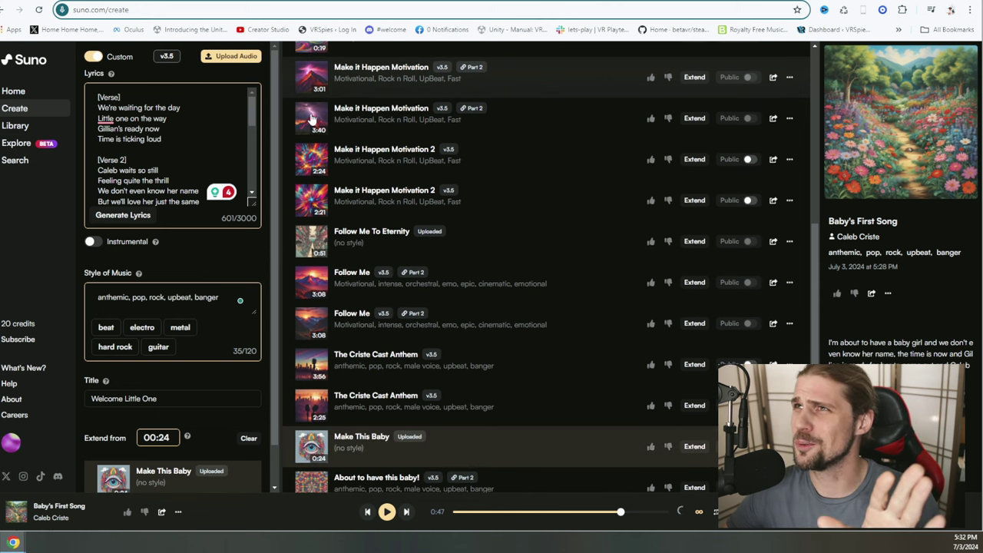
{"action": "left_click", "coordinate": [311, 115]}
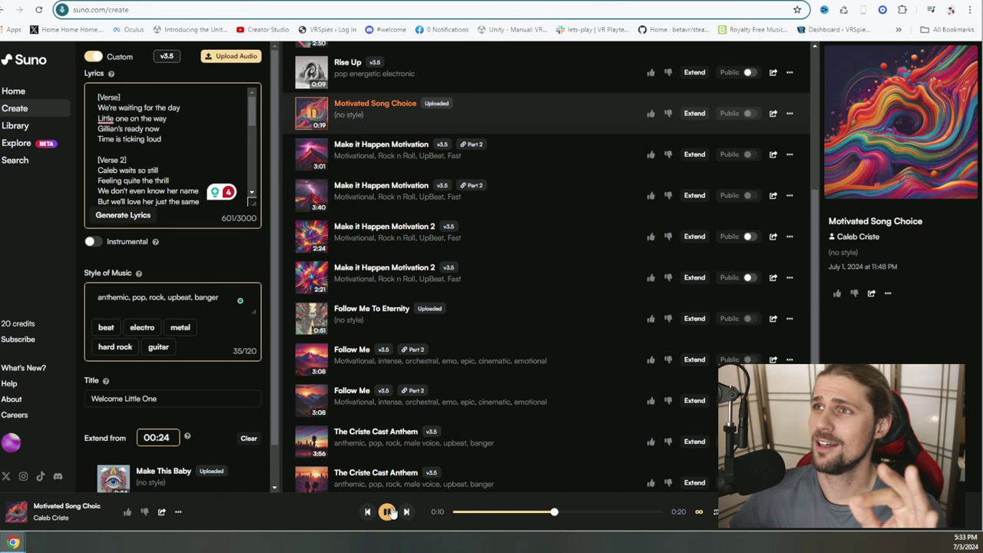
{"action": "left_click", "coordinate": [387, 506]}
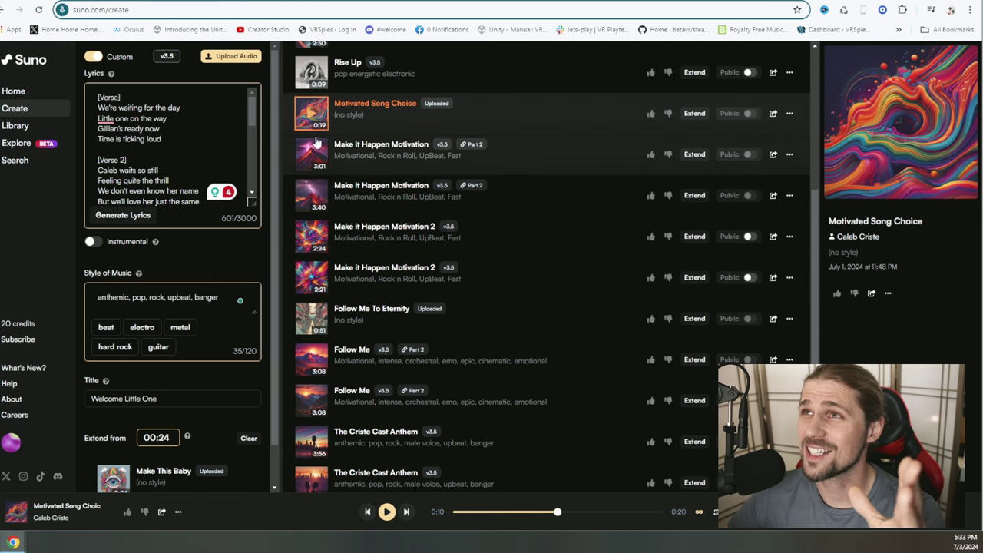
{"action": "left_click", "coordinate": [311, 157]}
{"action": "left_click", "coordinate": [516, 512]}
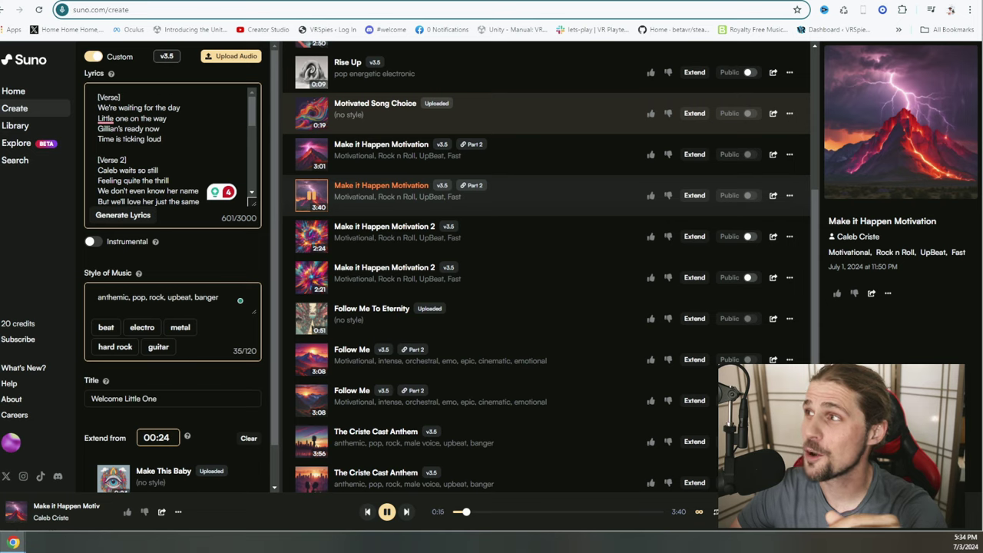
{"action": "scroll", "coordinate": [419, 318], "scroll_direction": "down", "scroll_amount": 3}
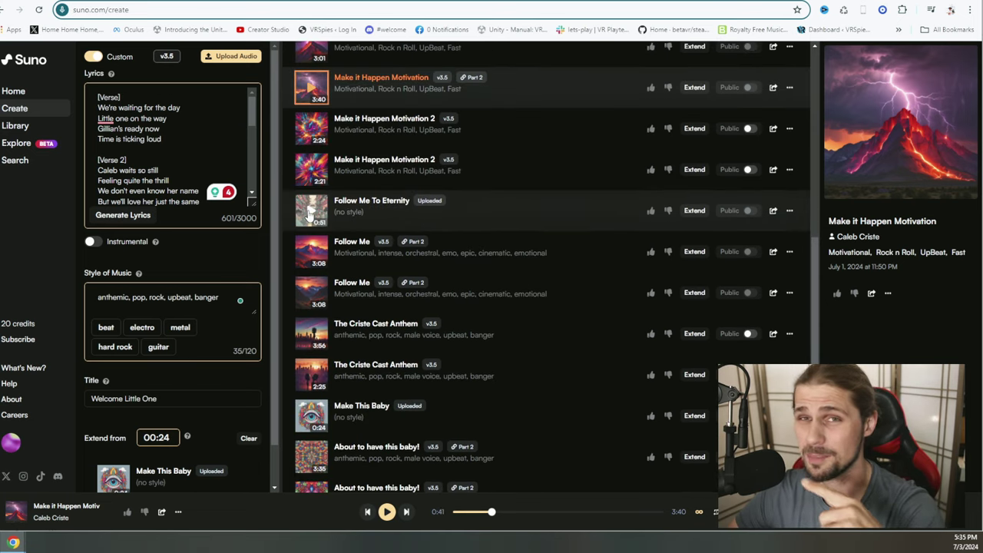
- Listen to Follow Me To Eternity and Follow Me, then play the first Welcome Little One
{"action": "left_click", "coordinate": [310, 211]}
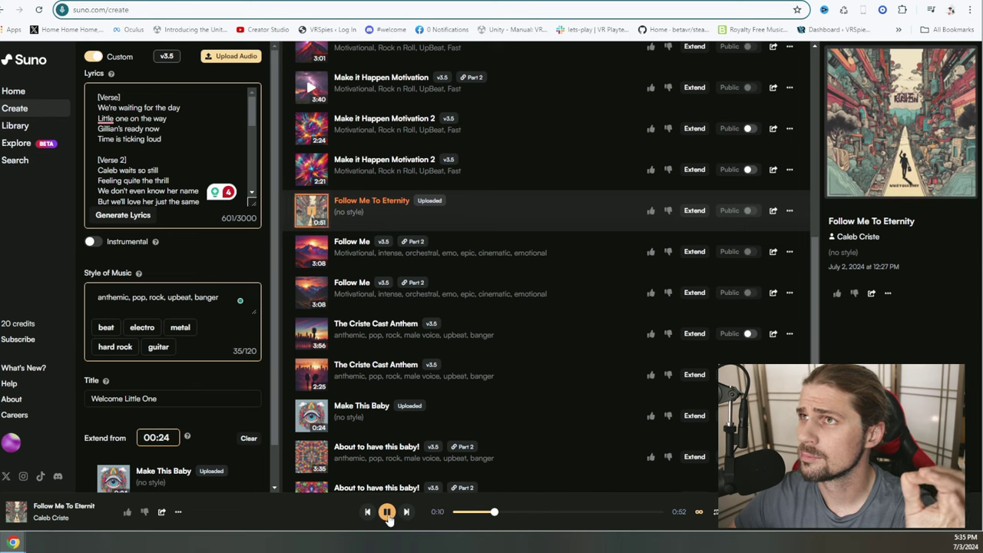
{"action": "key", "text": "space"}
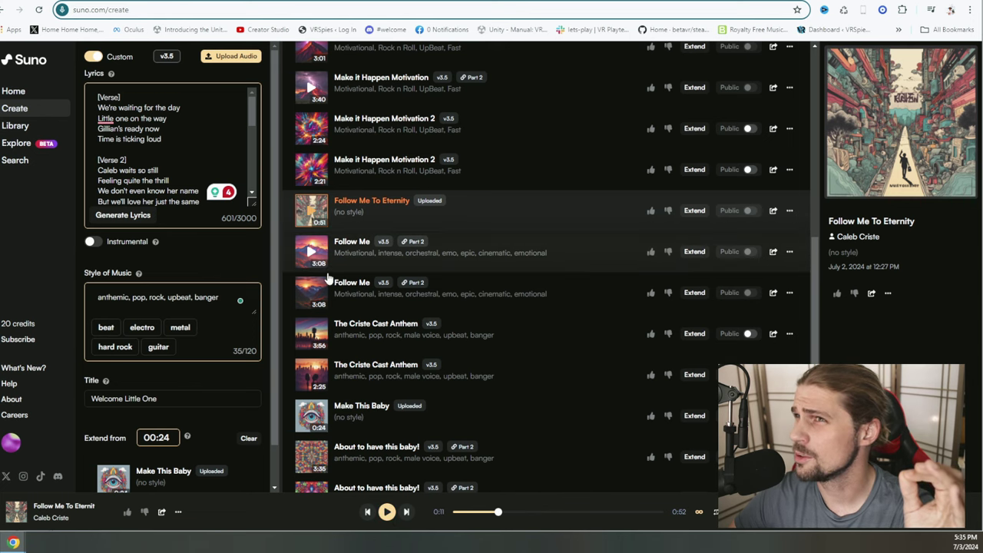
{"action": "left_click", "coordinate": [355, 308]}
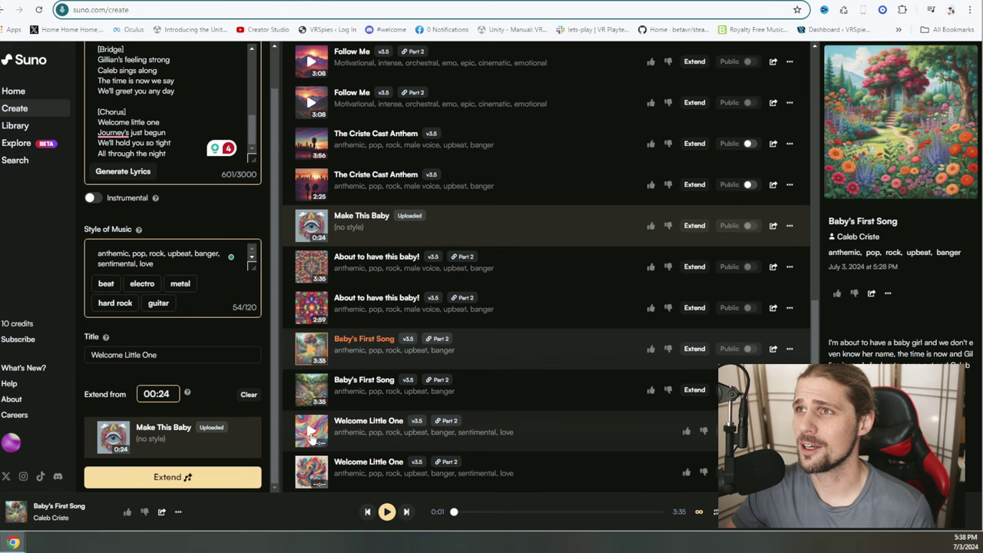
{"action": "left_click", "coordinate": [312, 436]}
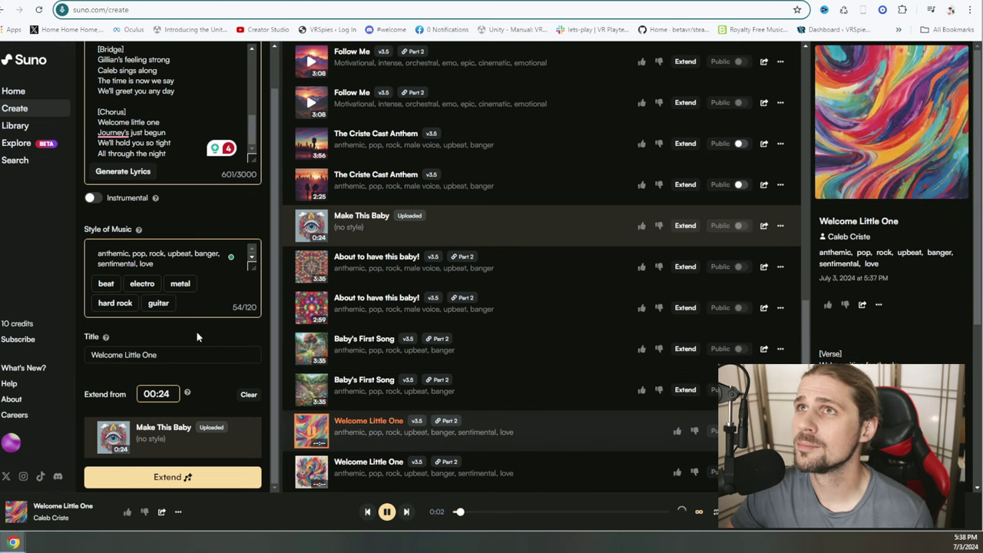
- Scroll through Welcome Little One's lyrics down to Verse 3 and the Bridge while it plays
{"action": "scroll", "coordinate": [197, 332], "scroll_direction": "up", "scroll_amount": 2}
{"action": "scroll", "coordinate": [219, 173], "scroll_direction": "up", "scroll_amount": 5}
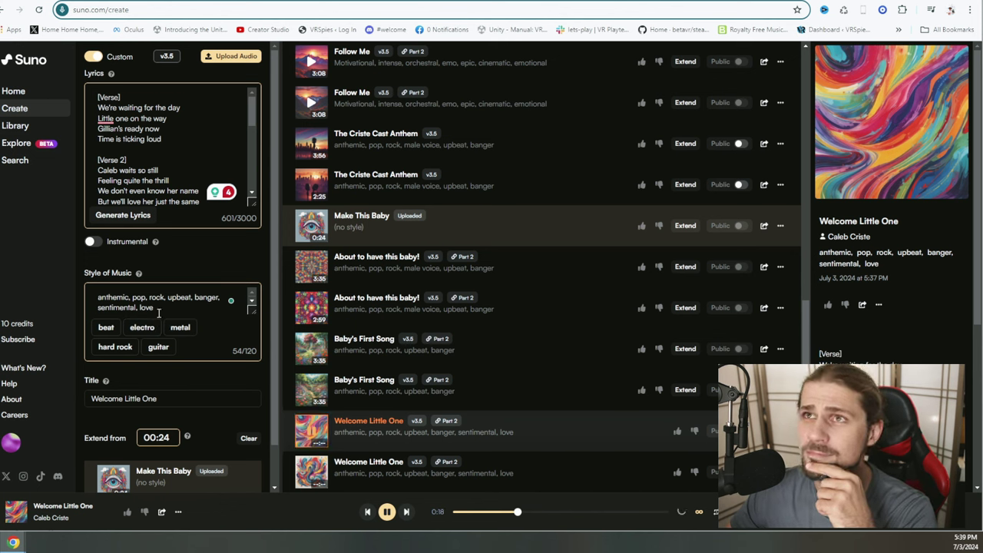
{"action": "scroll", "coordinate": [161, 196], "scroll_direction": "down", "scroll_amount": 1}
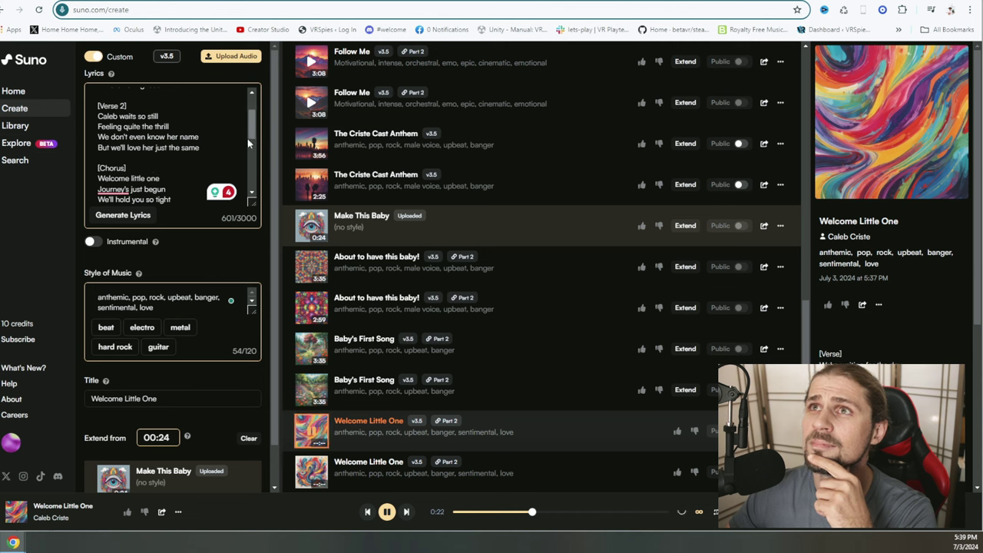
{"action": "left_click_drag", "start_coordinate": [251, 132], "coordinate": [258, 150]}
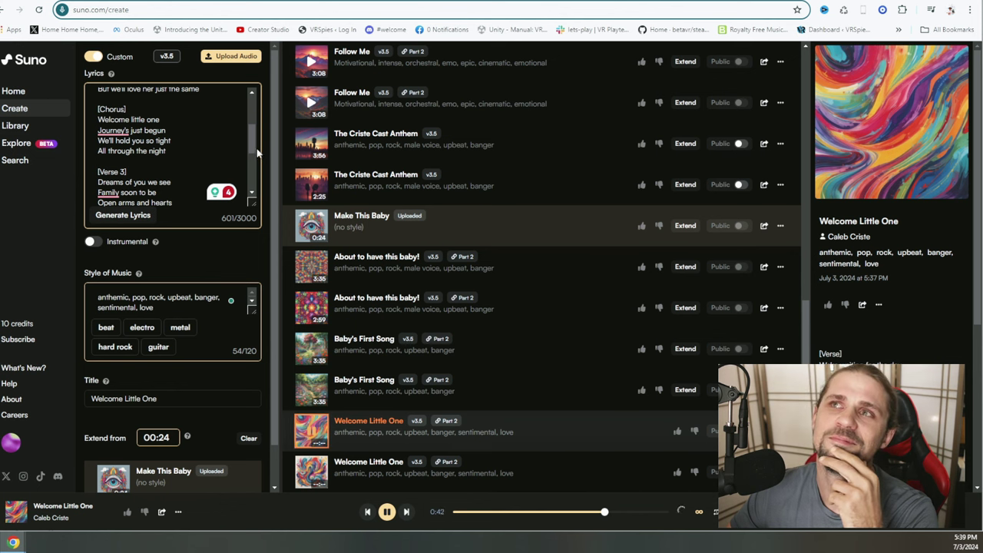
{"action": "scroll", "coordinate": [257, 154], "scroll_direction": "down", "scroll_amount": 2}
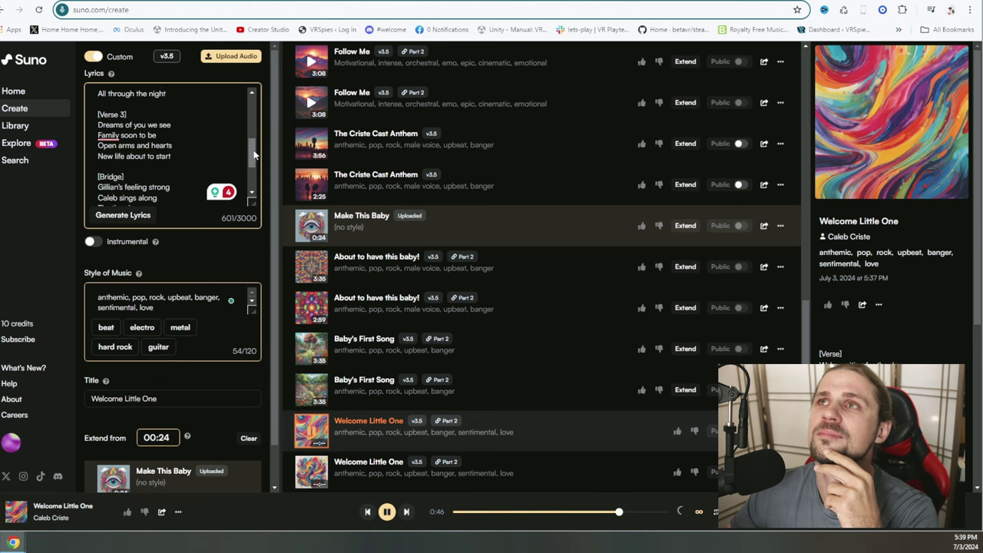
{"action": "scroll", "coordinate": [256, 162], "scroll_direction": "down", "scroll_amount": 1}
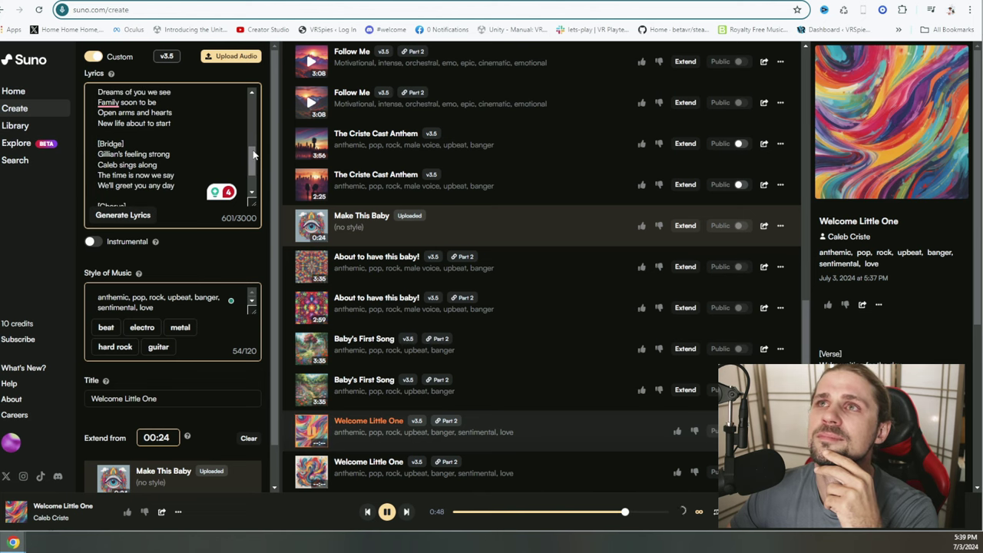